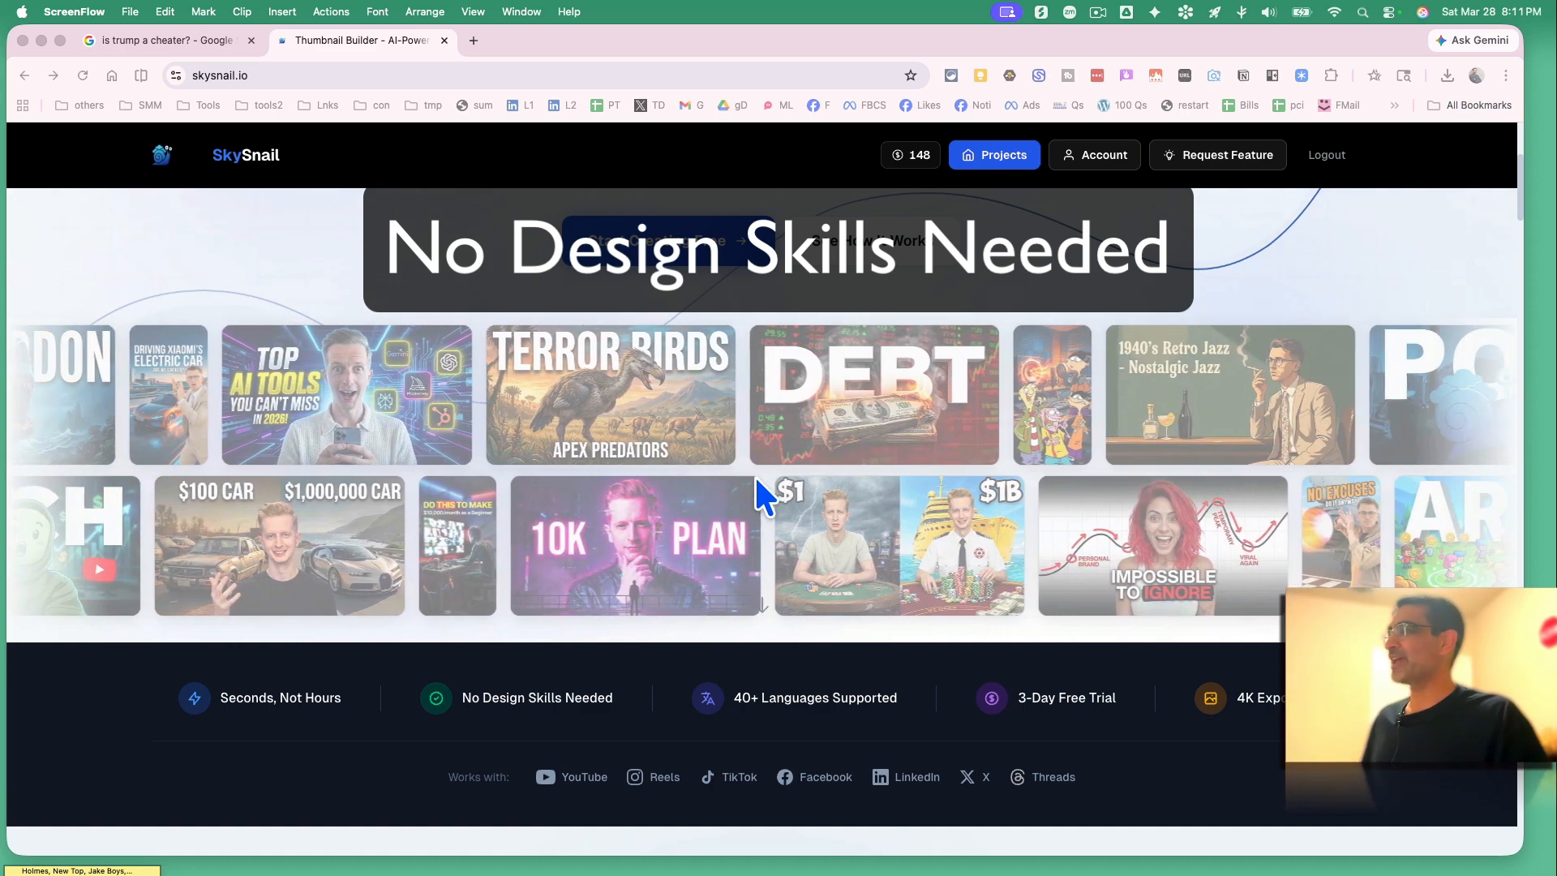
# - Look over the SkySnail home page's headline, sample thumbnails, feature list and supported platforms
pyautogui.scroll(5, 327, 340)
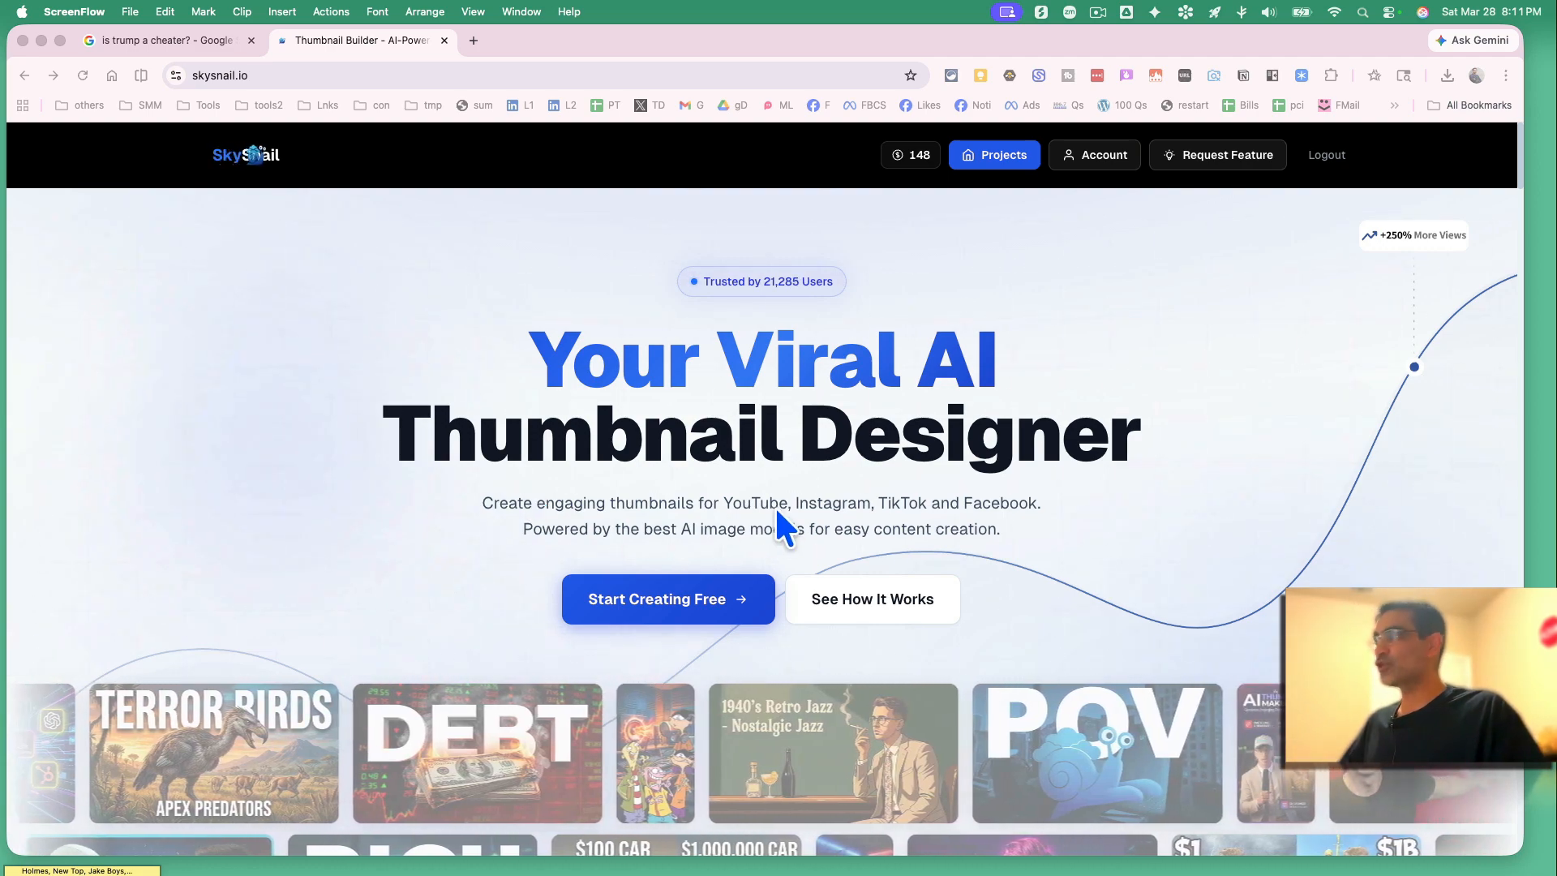
pyautogui.scroll(-5, 778, 511)
pyautogui.scroll(5, 811, 499)
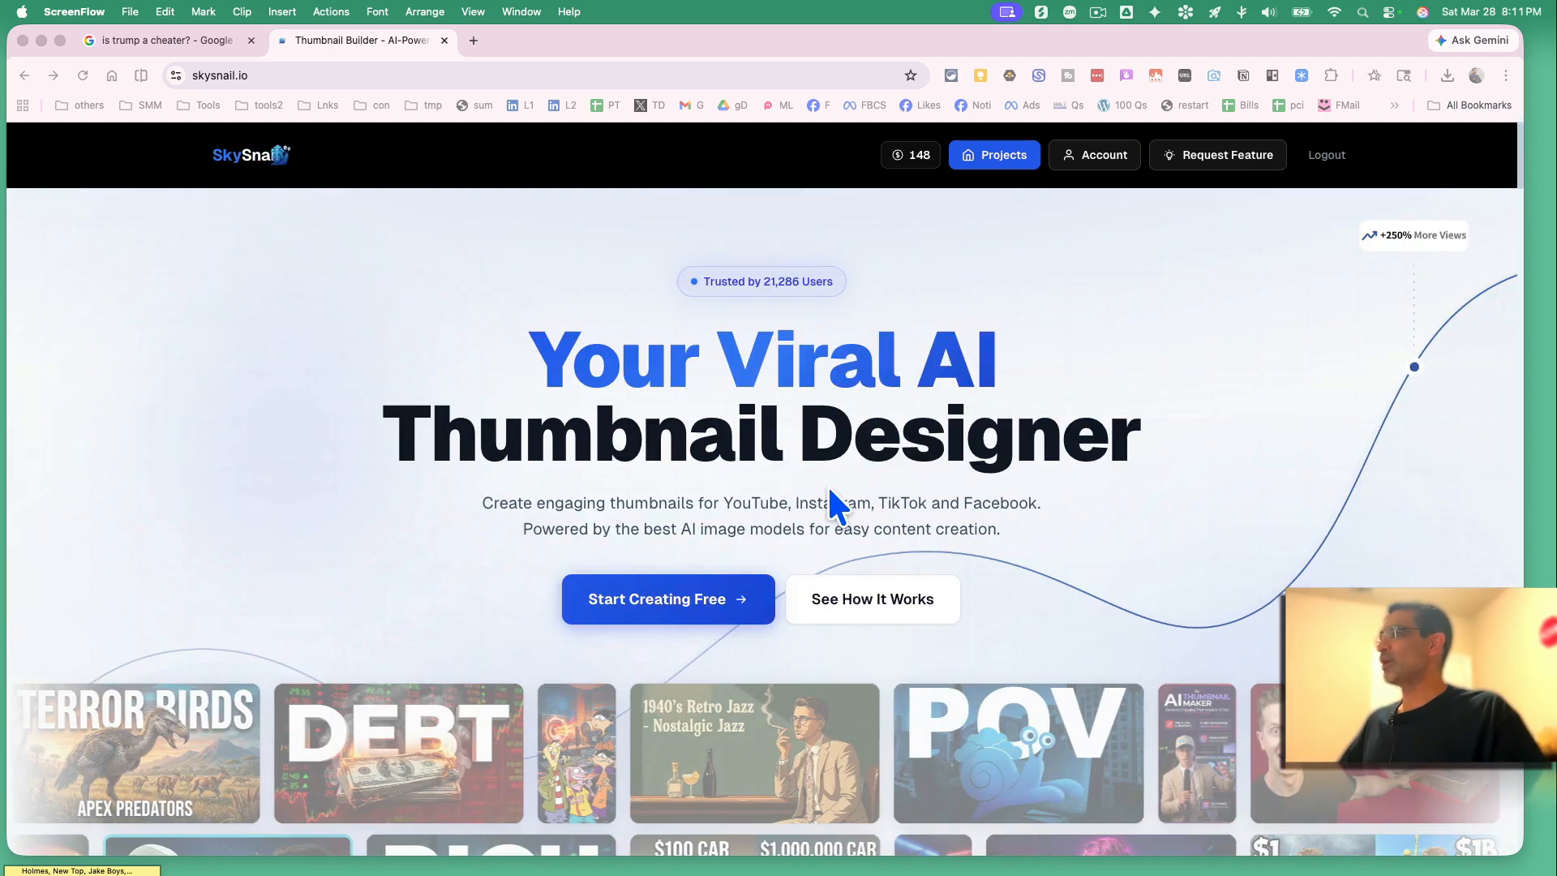
pyautogui.scroll(-8, 1062, 514)
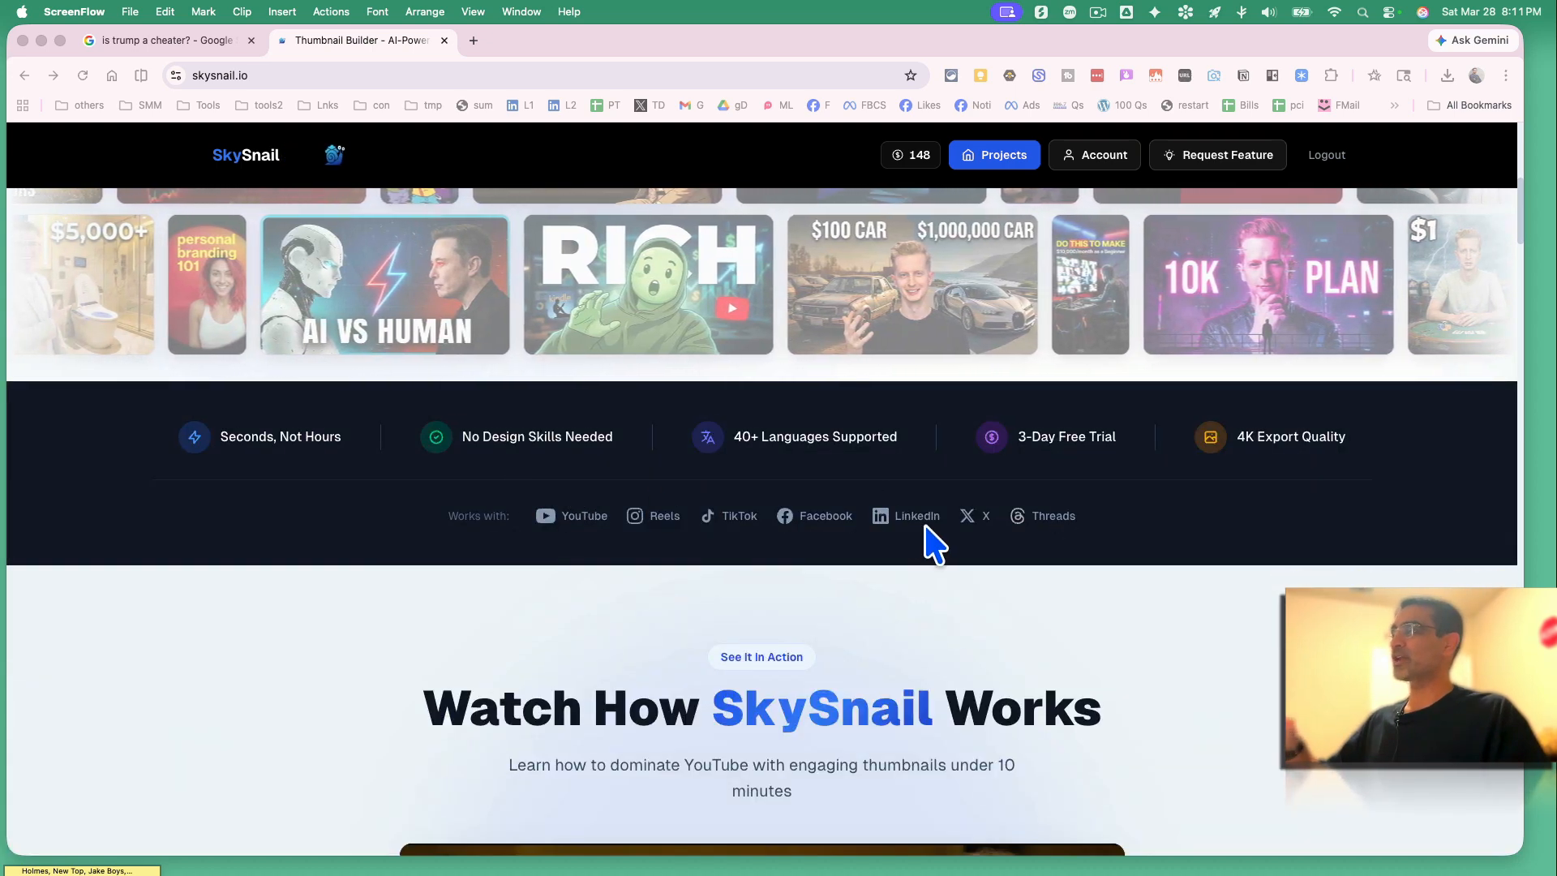
pyautogui.scroll(-5, 1022, 545)
pyautogui.scroll(10, 1105, 545)
pyautogui.scroll(-2, 1101, 542)
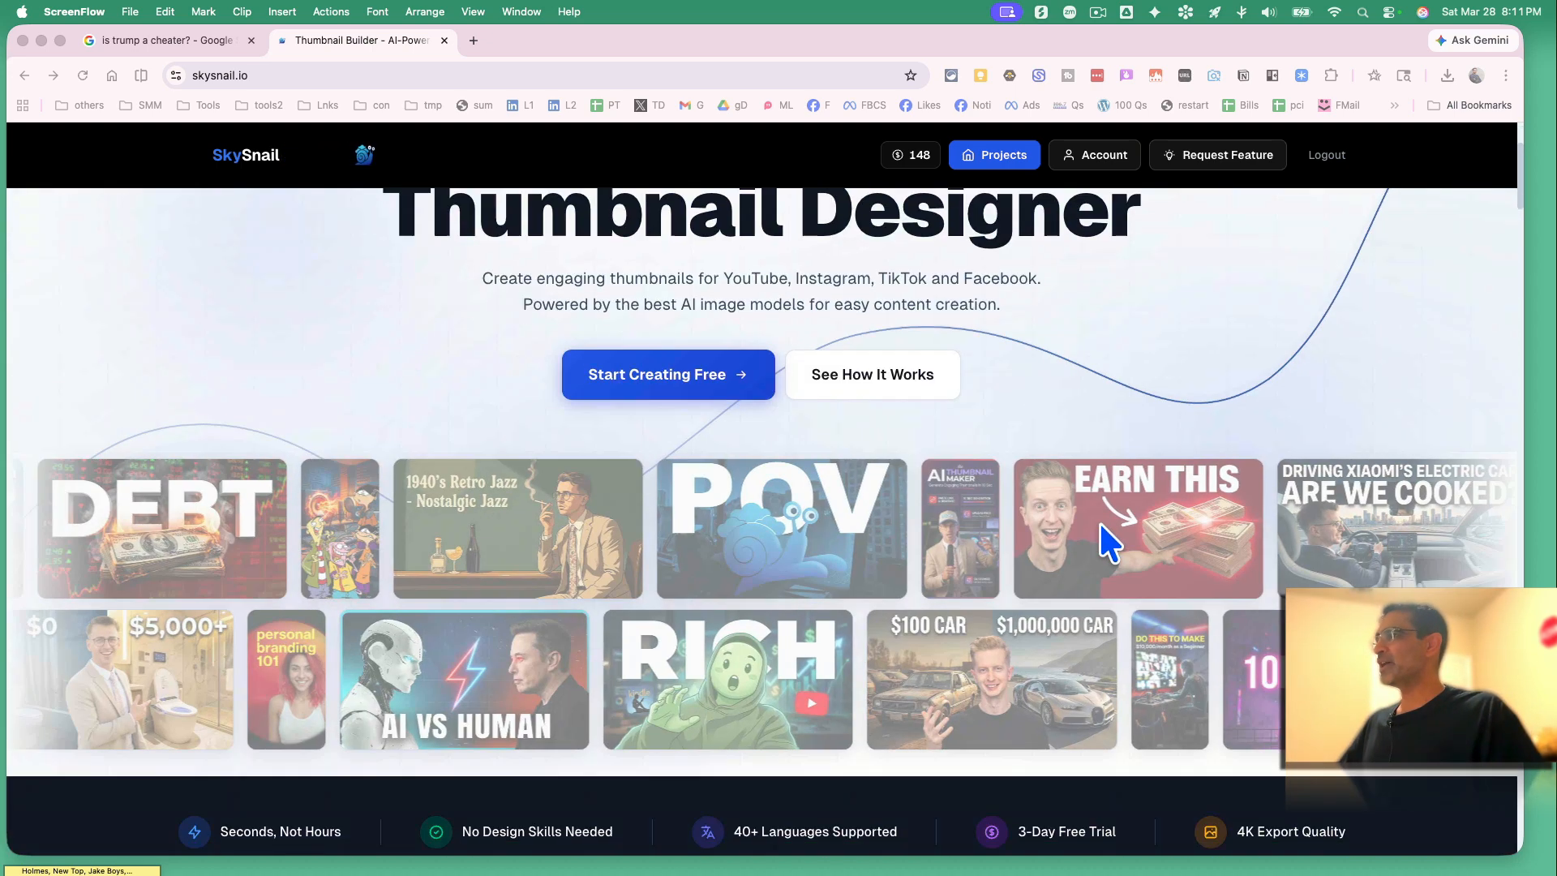
pyautogui.click(1197, 360)
pyautogui.scroll(3, 1196, 360)
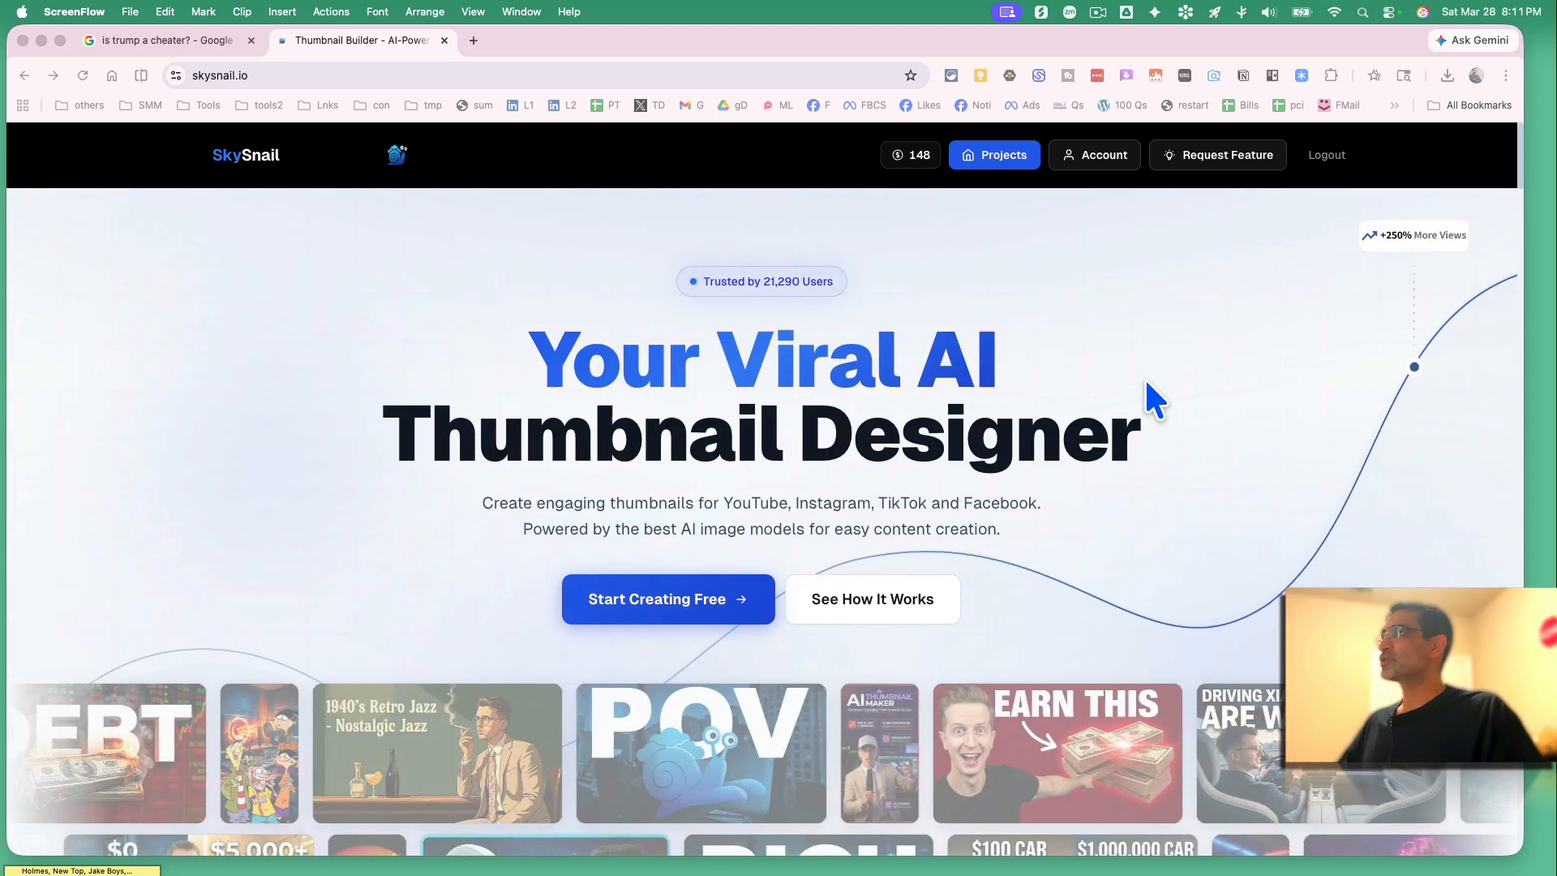
# - Start a new thumbnail project, view the Video File and YouTube input types, and choose Description / Transcript
pyautogui.click(632, 616)
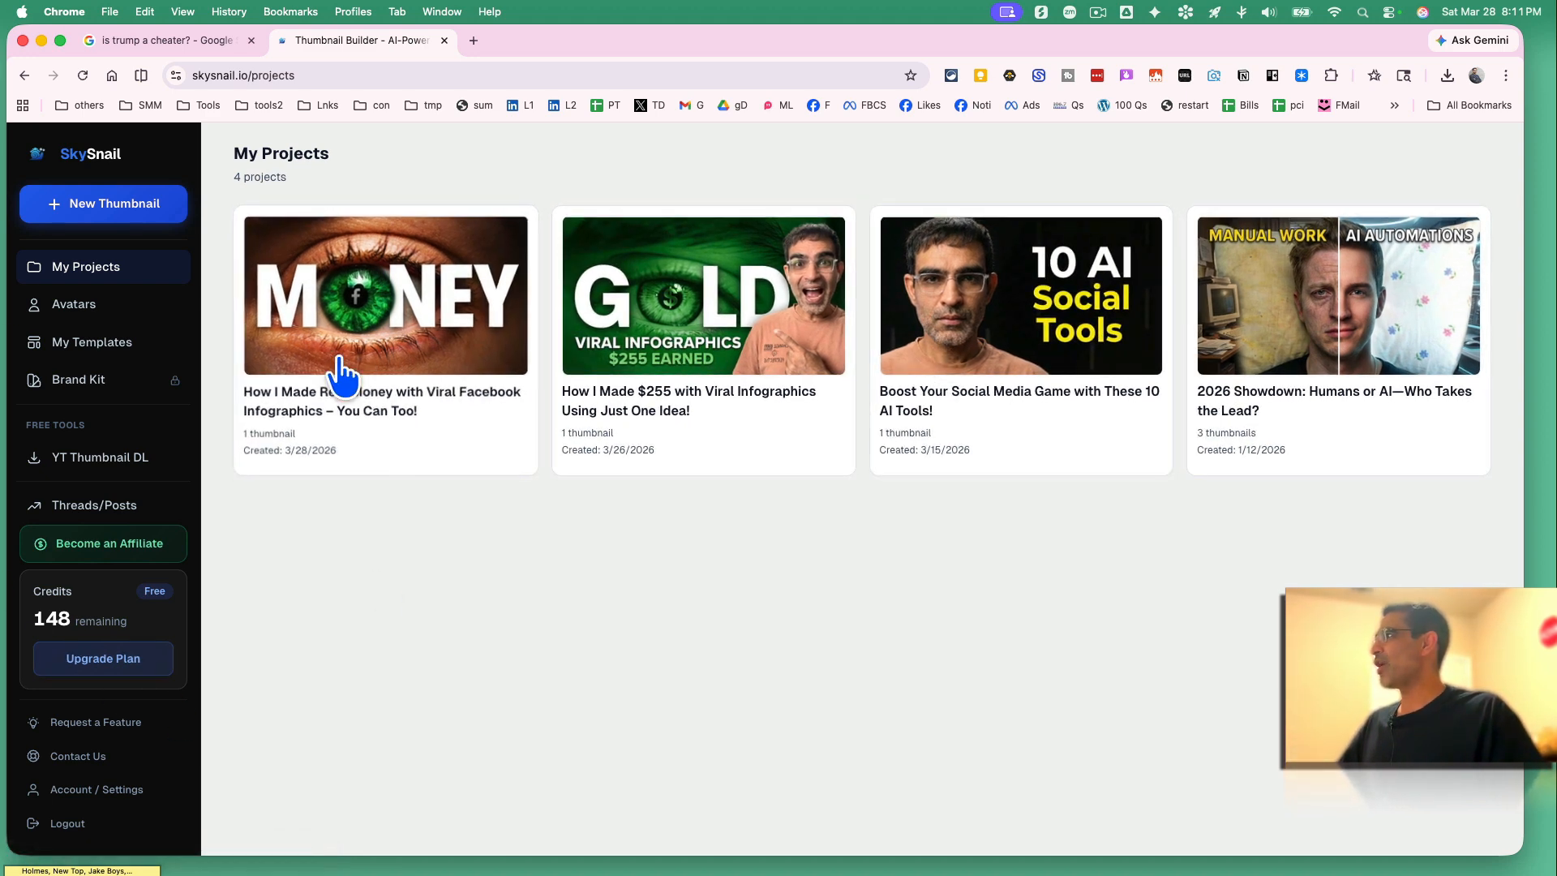
pyautogui.click(122, 213)
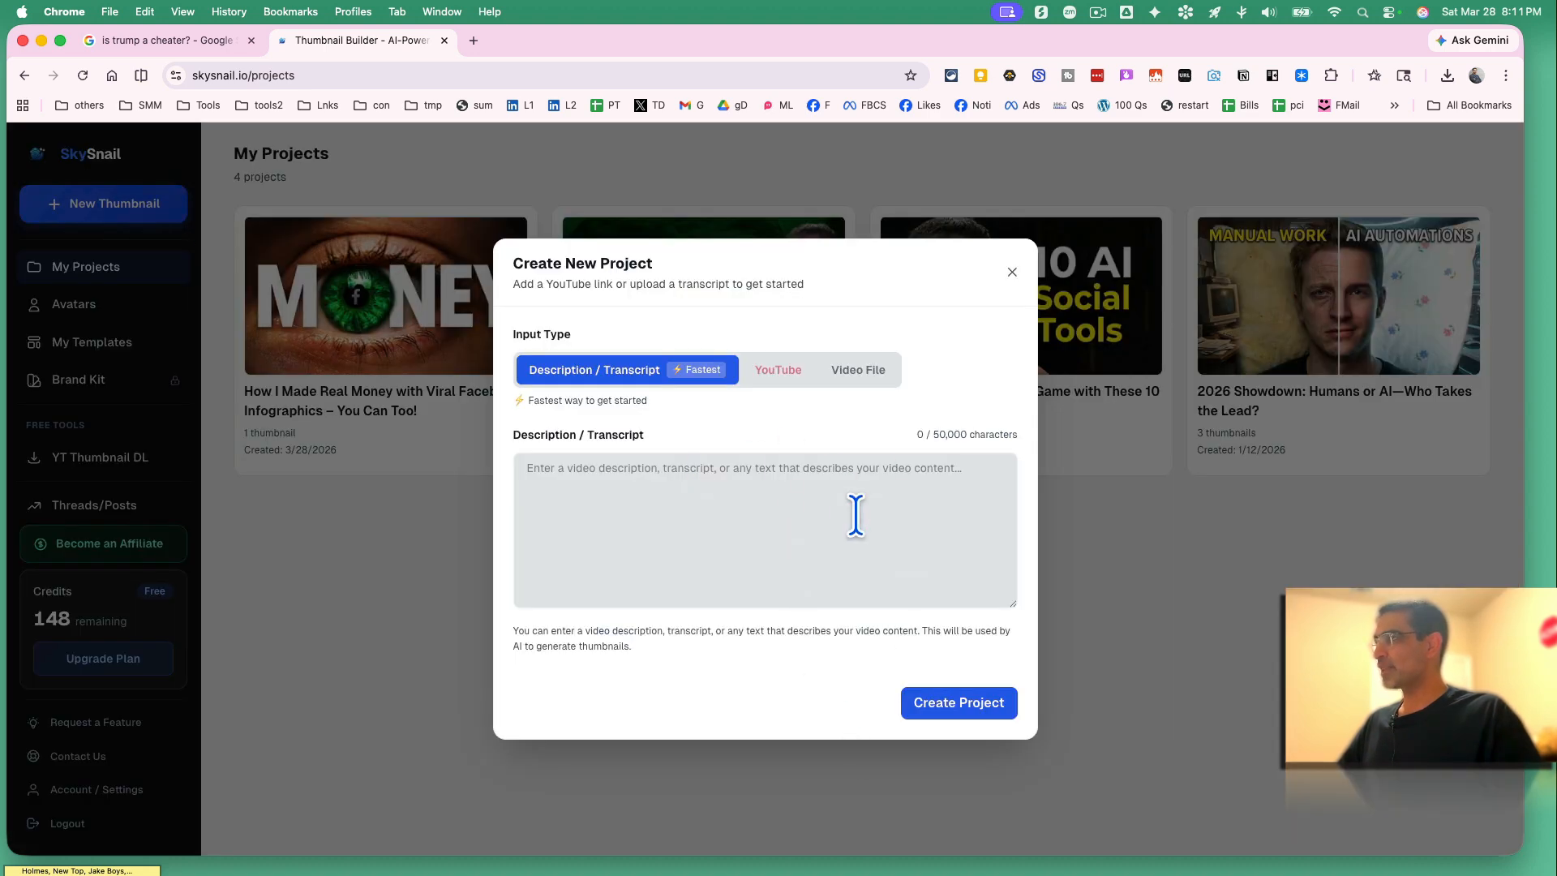
pyautogui.click(861, 372)
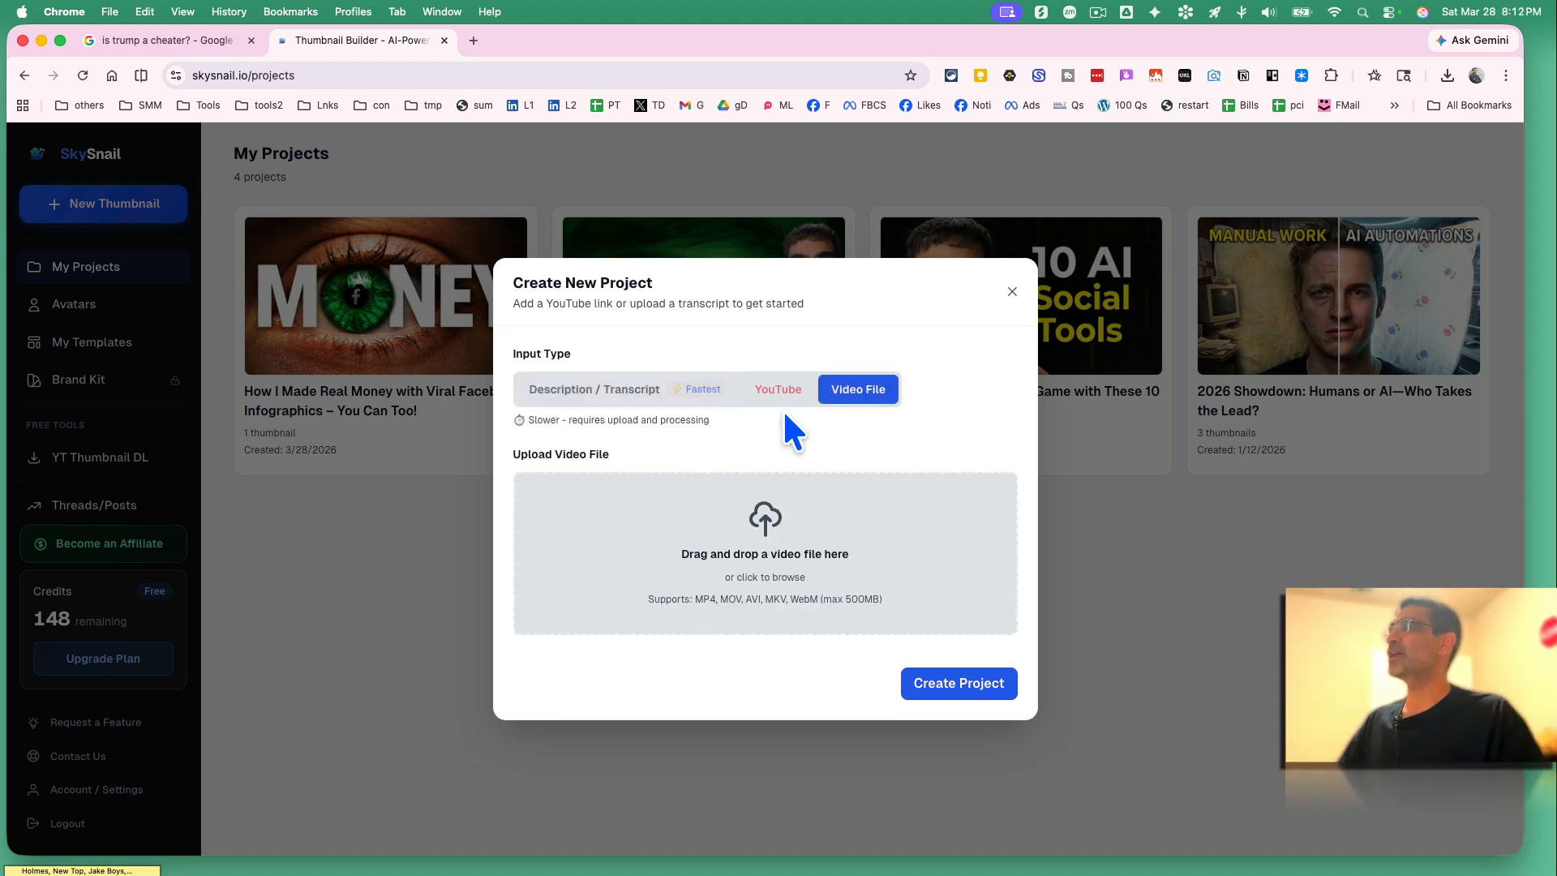
pyautogui.click(764, 389)
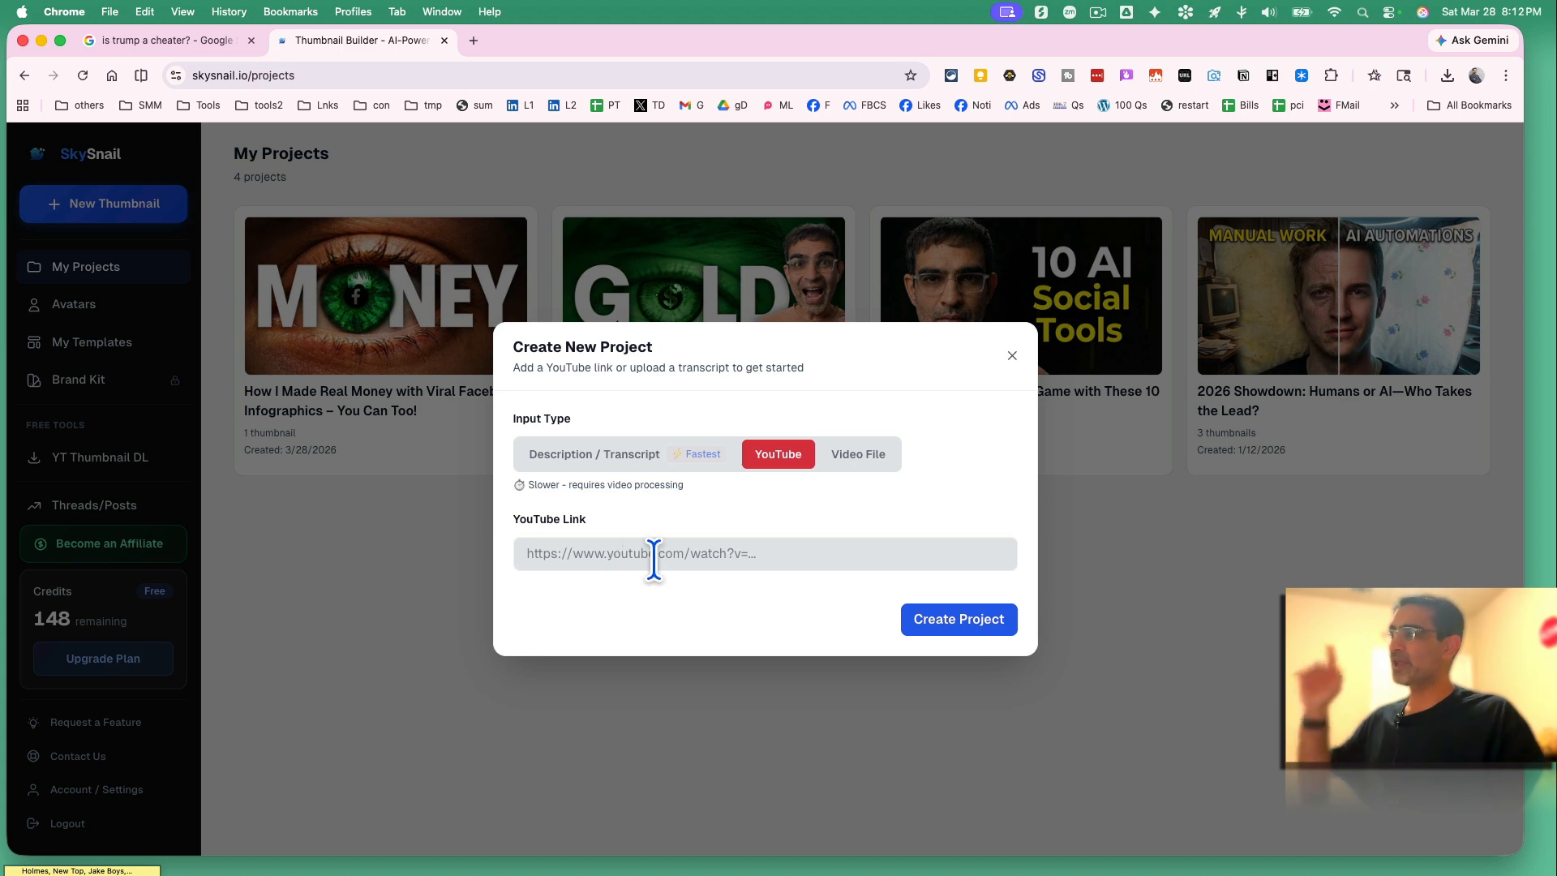
pyautogui.click(621, 448)
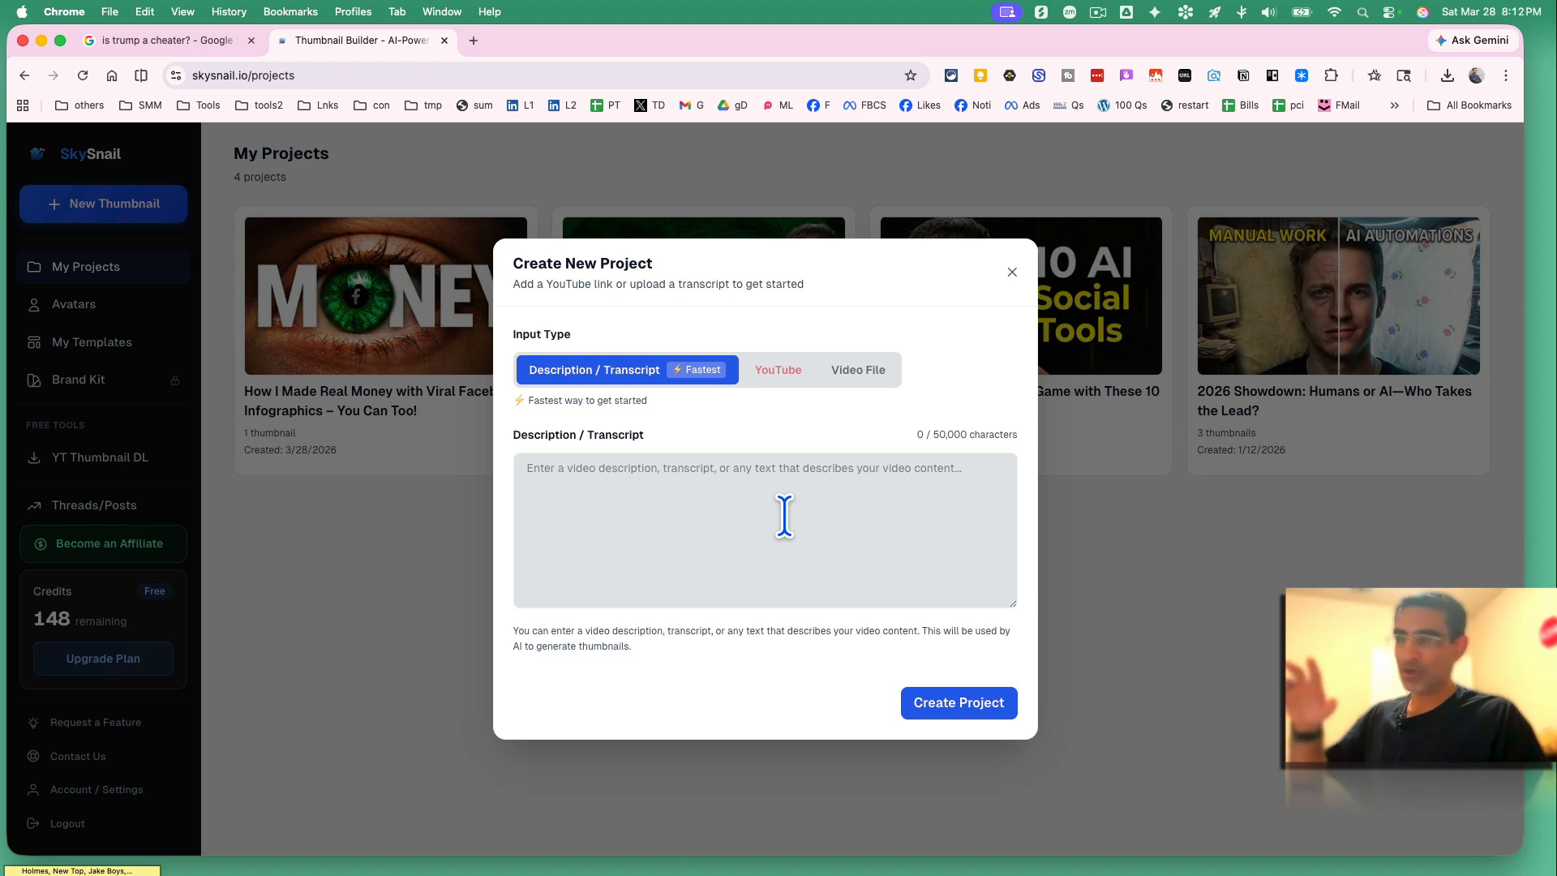
# - Copy the transcript of the YouTube video "How To Download Free Music From Youtube To My Computer" into the description and create the project
pyautogui.click(473, 42)
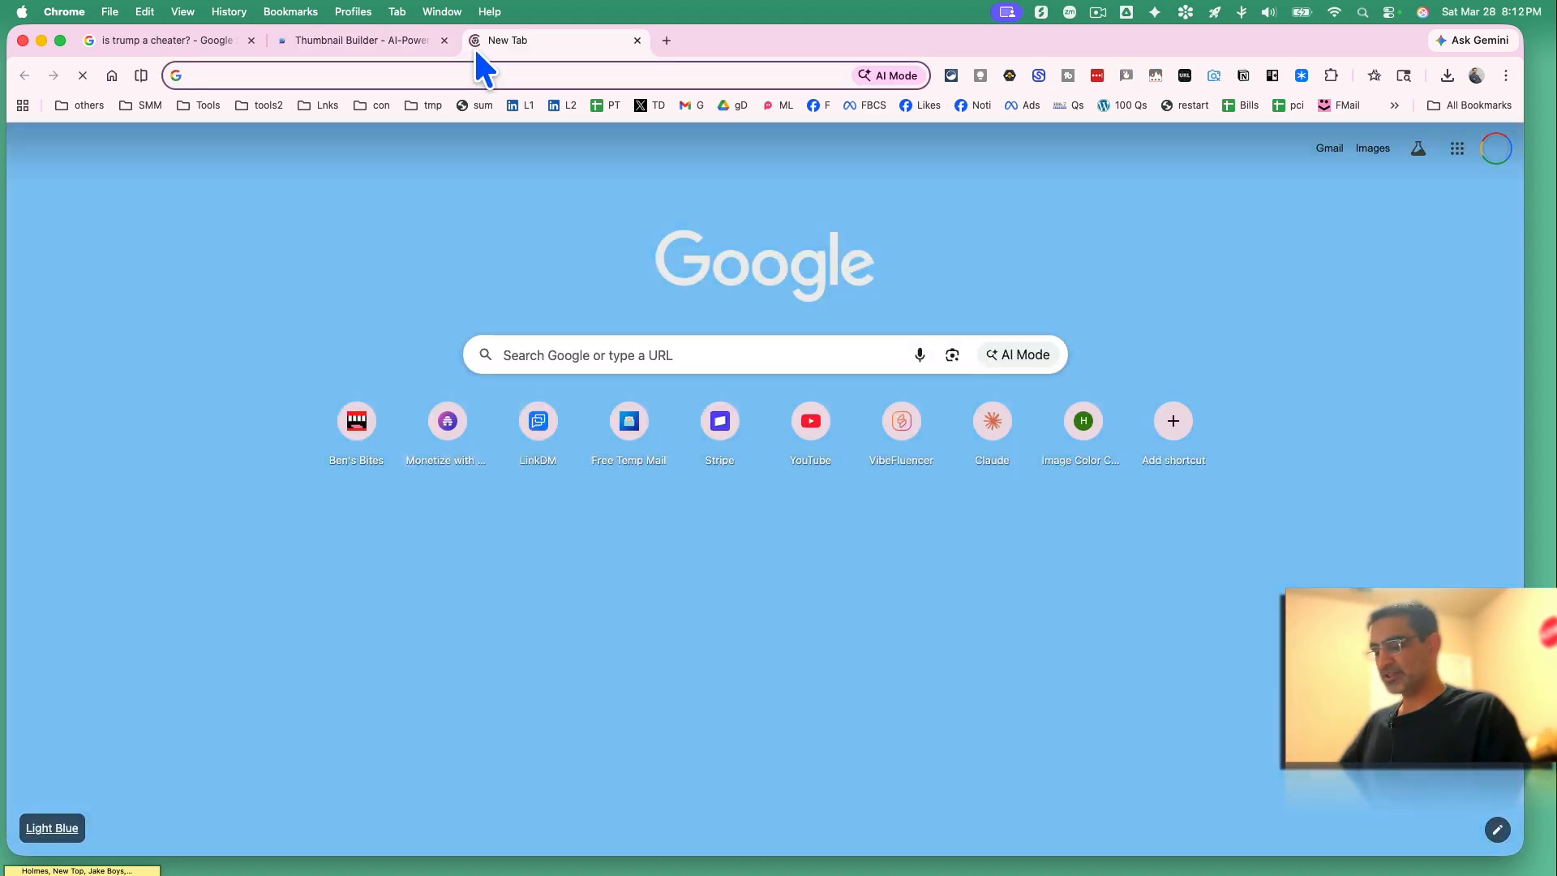
pyautogui.write('you')
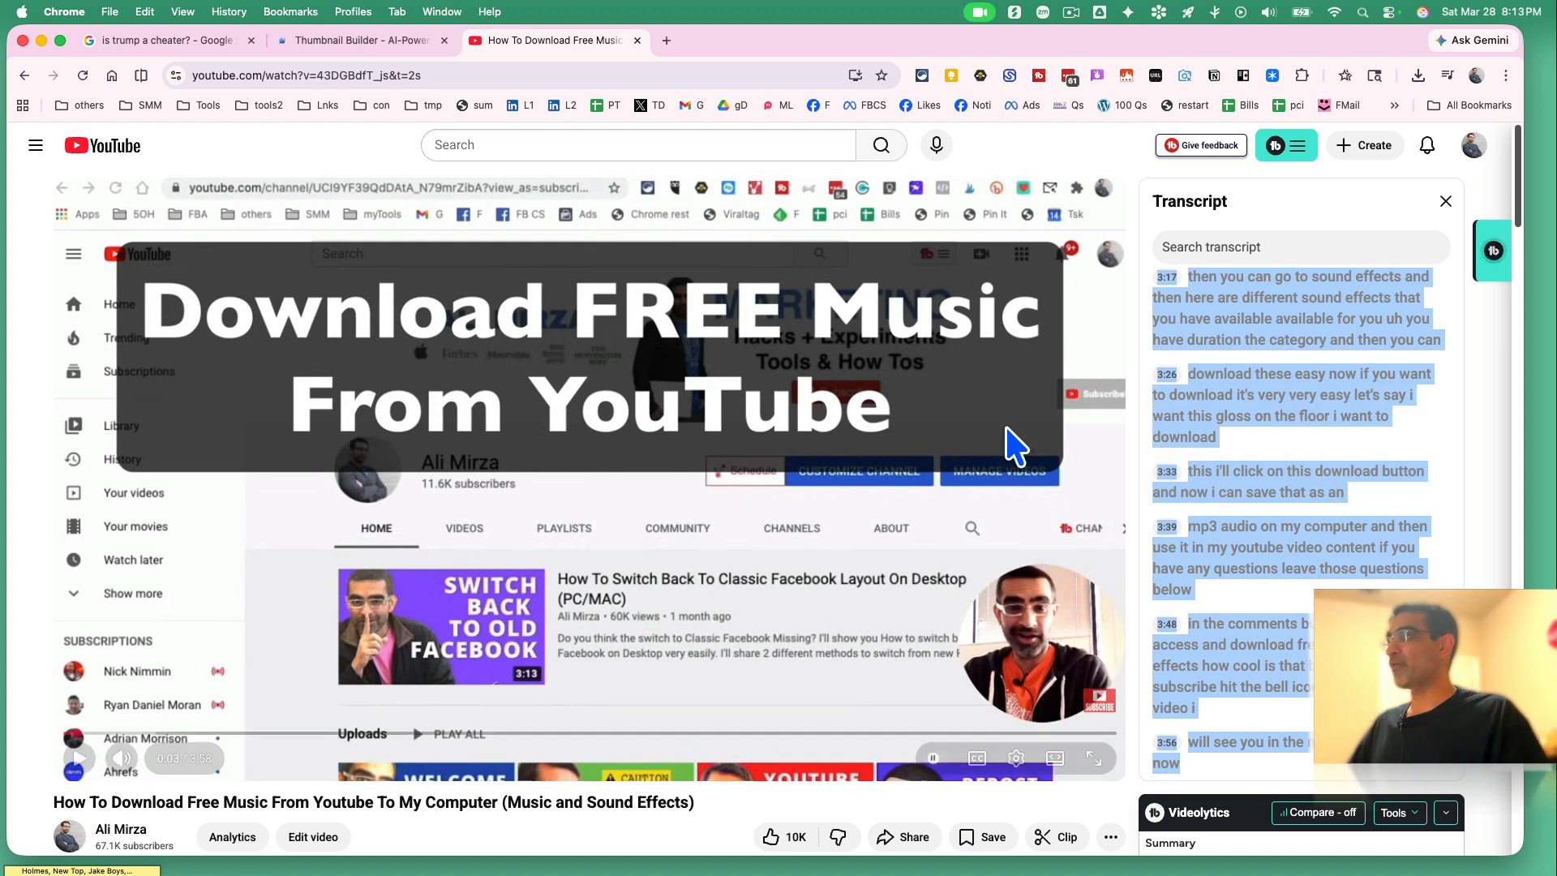
pyautogui.click(341, 40)
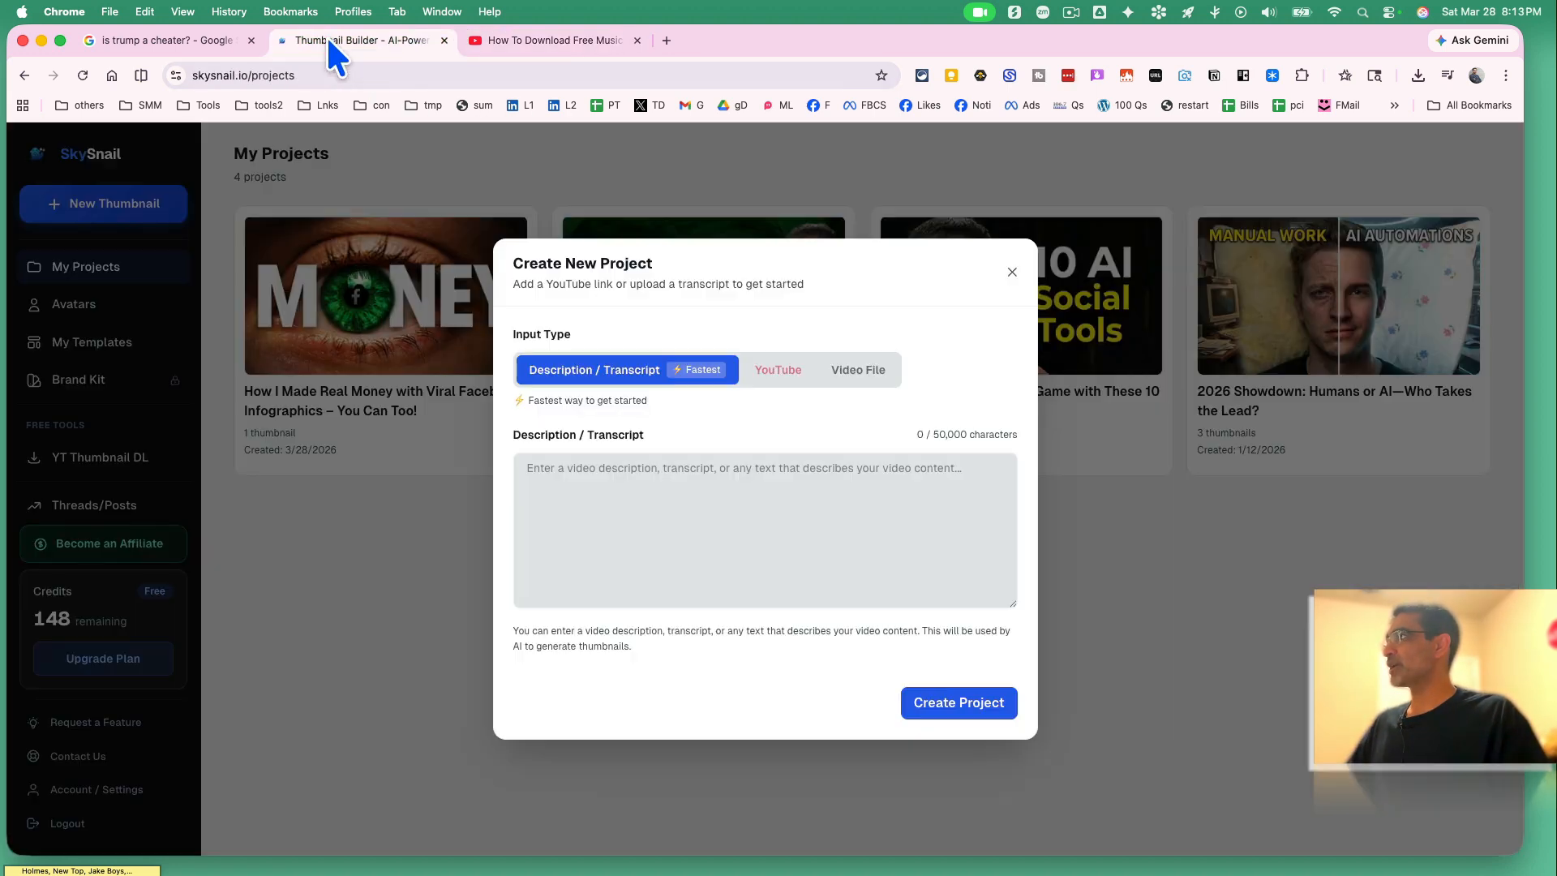
pyautogui.click(665, 499)
pyautogui.press('super+v')
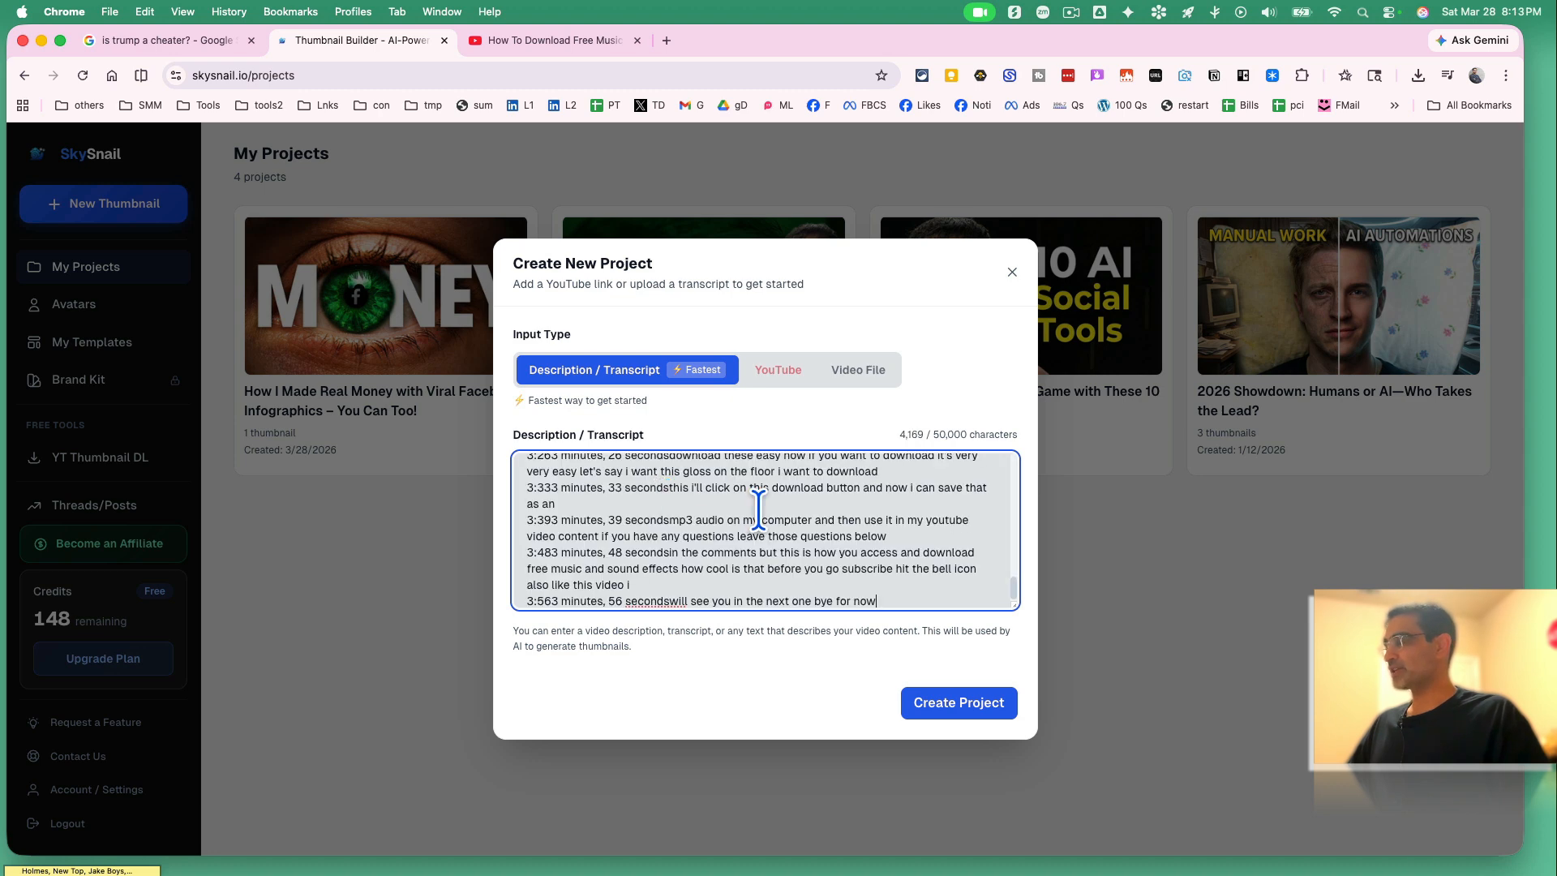
pyautogui.scroll(10, 758, 507)
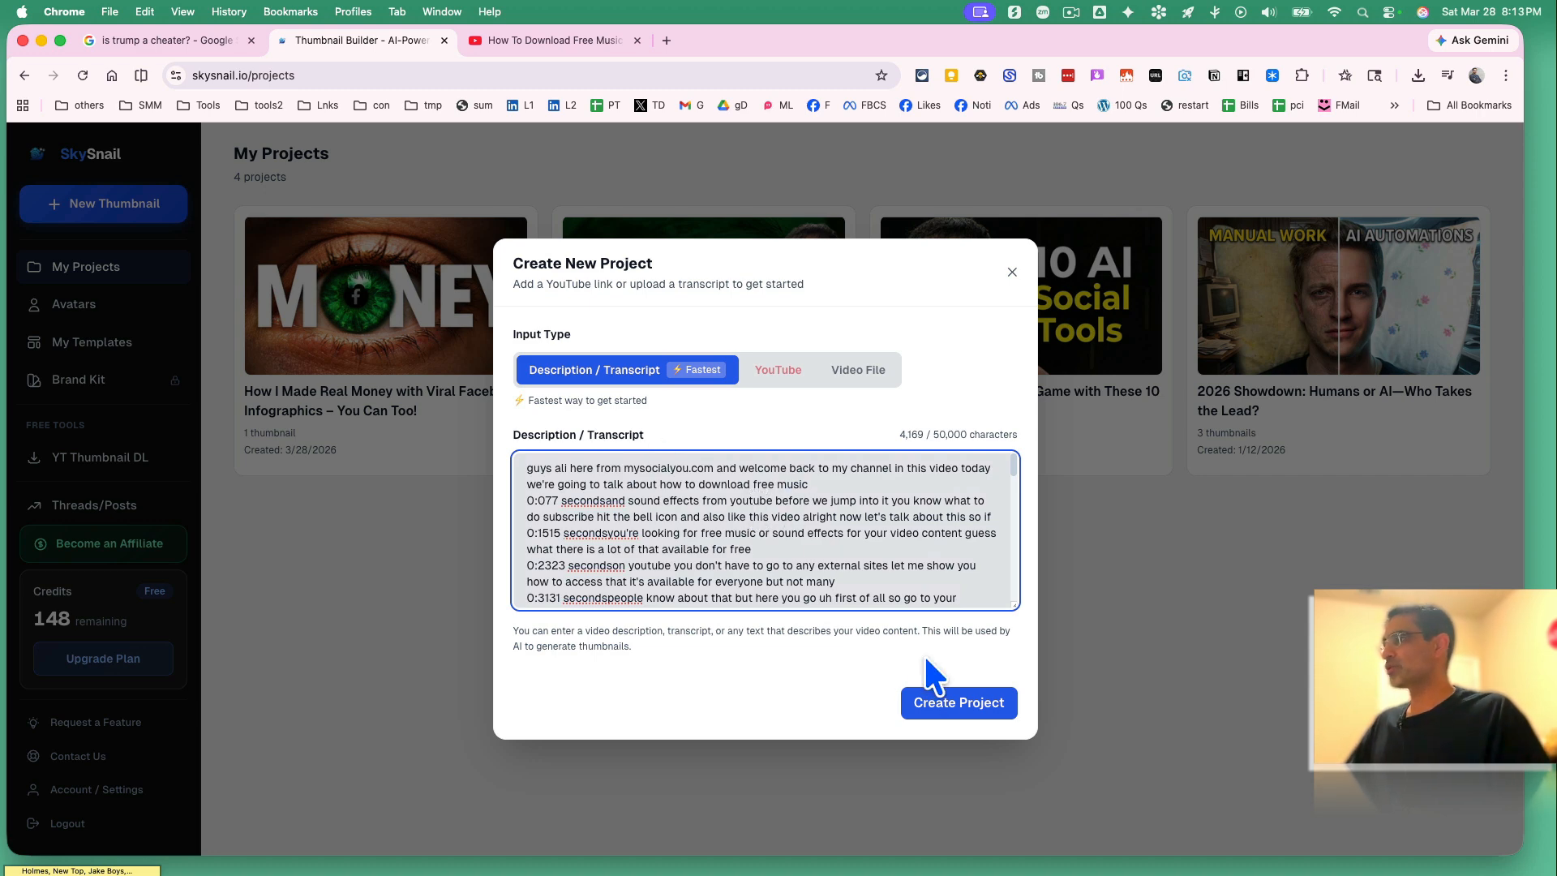
pyautogui.click(943, 699)
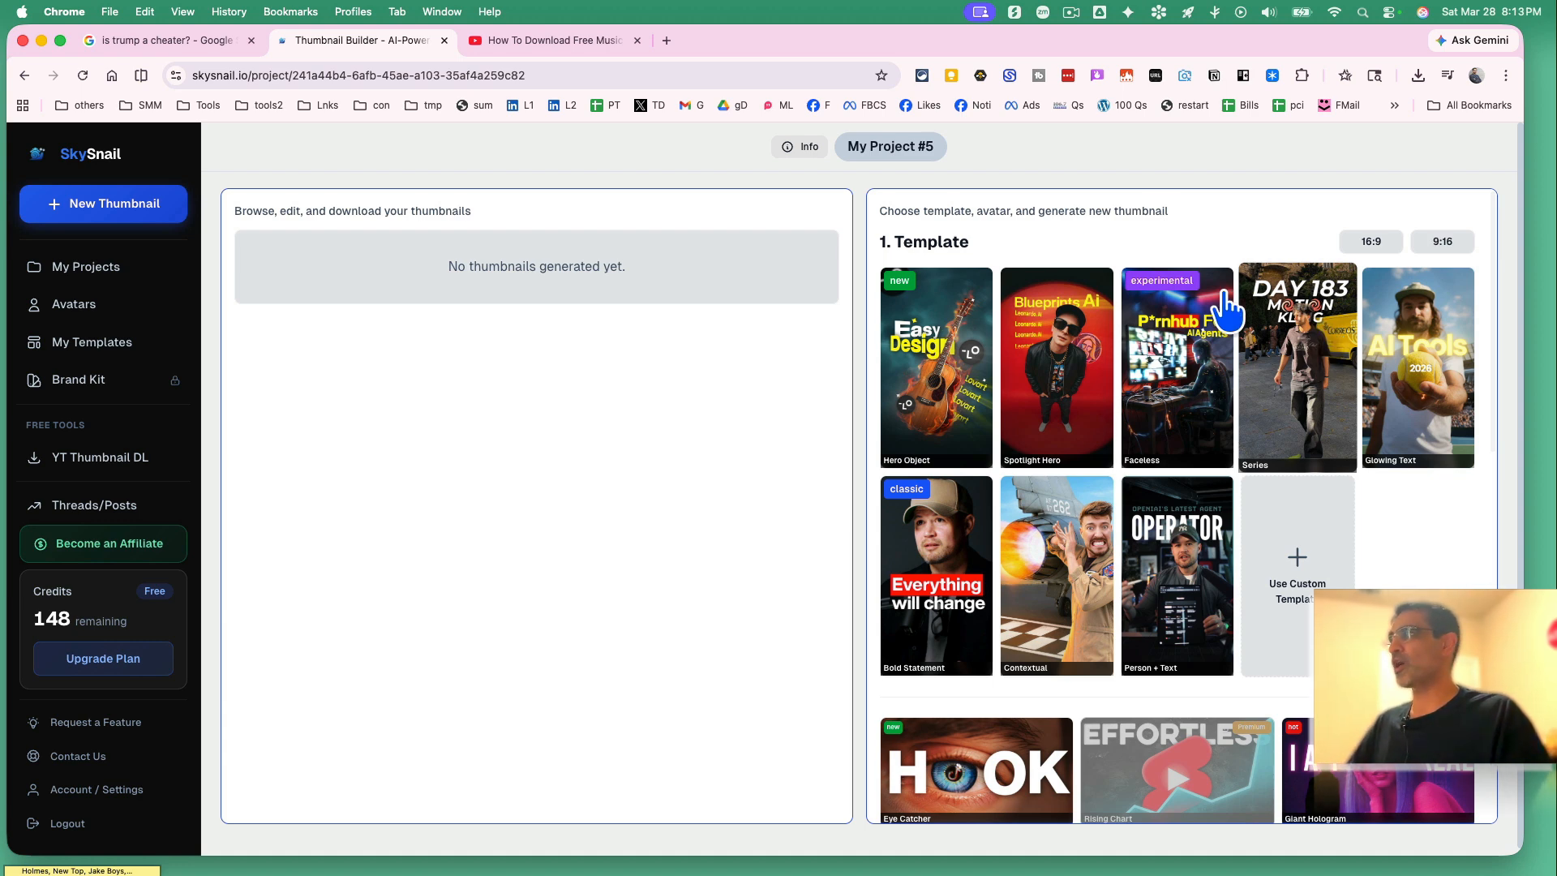
# - Generate a 16:9 thumbnail using the Podcast template and Avatar 1
pyautogui.click(1371, 241)
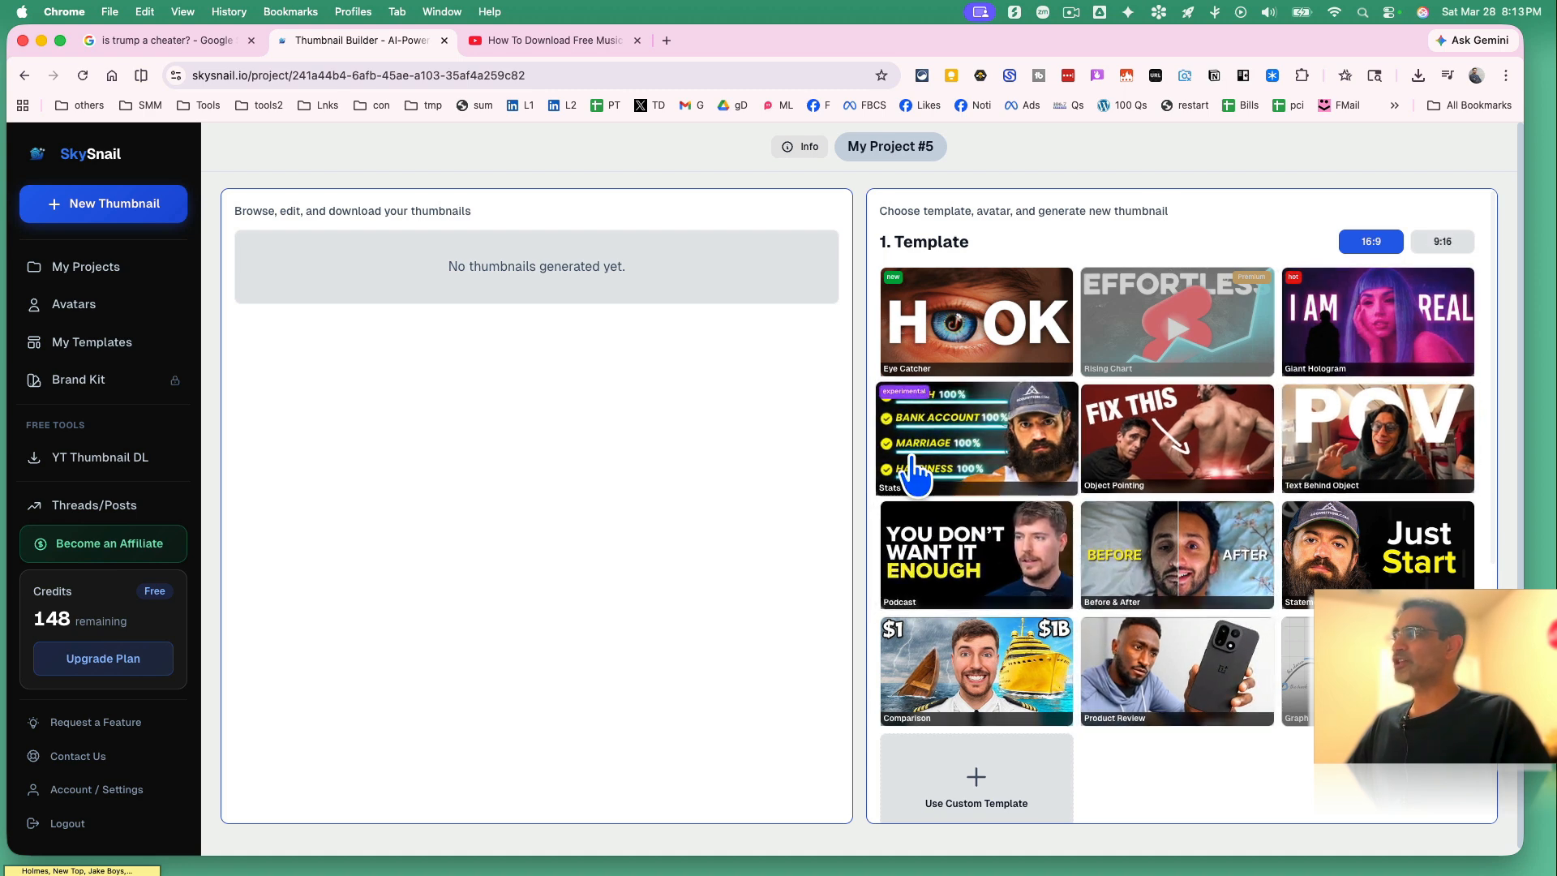
pyautogui.scroll(-5, 1007, 559)
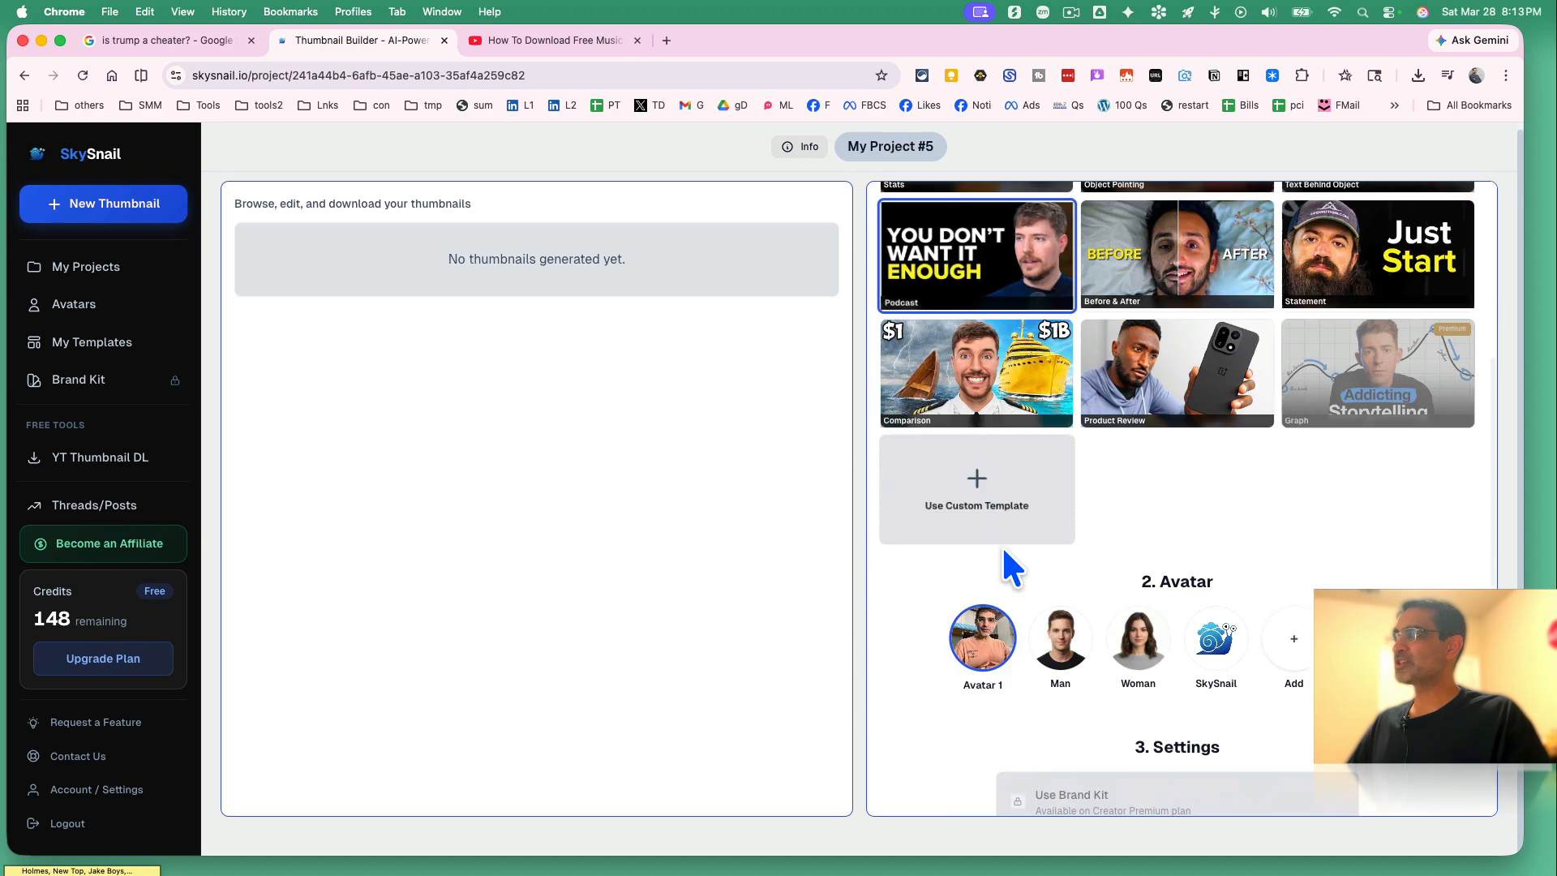
pyautogui.scroll(4, 1021, 422)
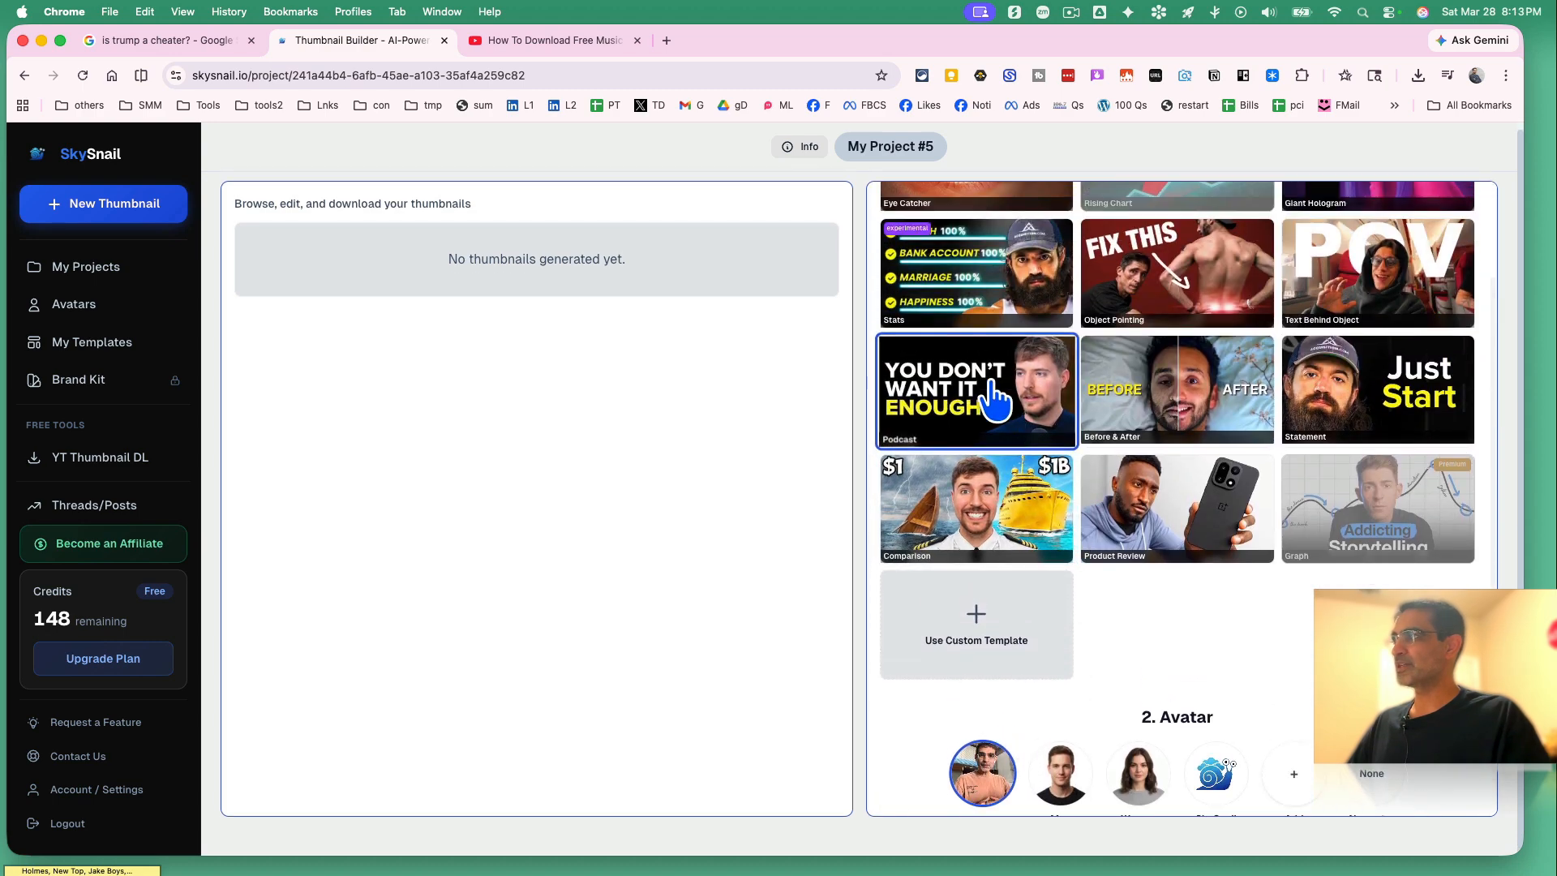
pyautogui.scroll(-4, 1251, 540)
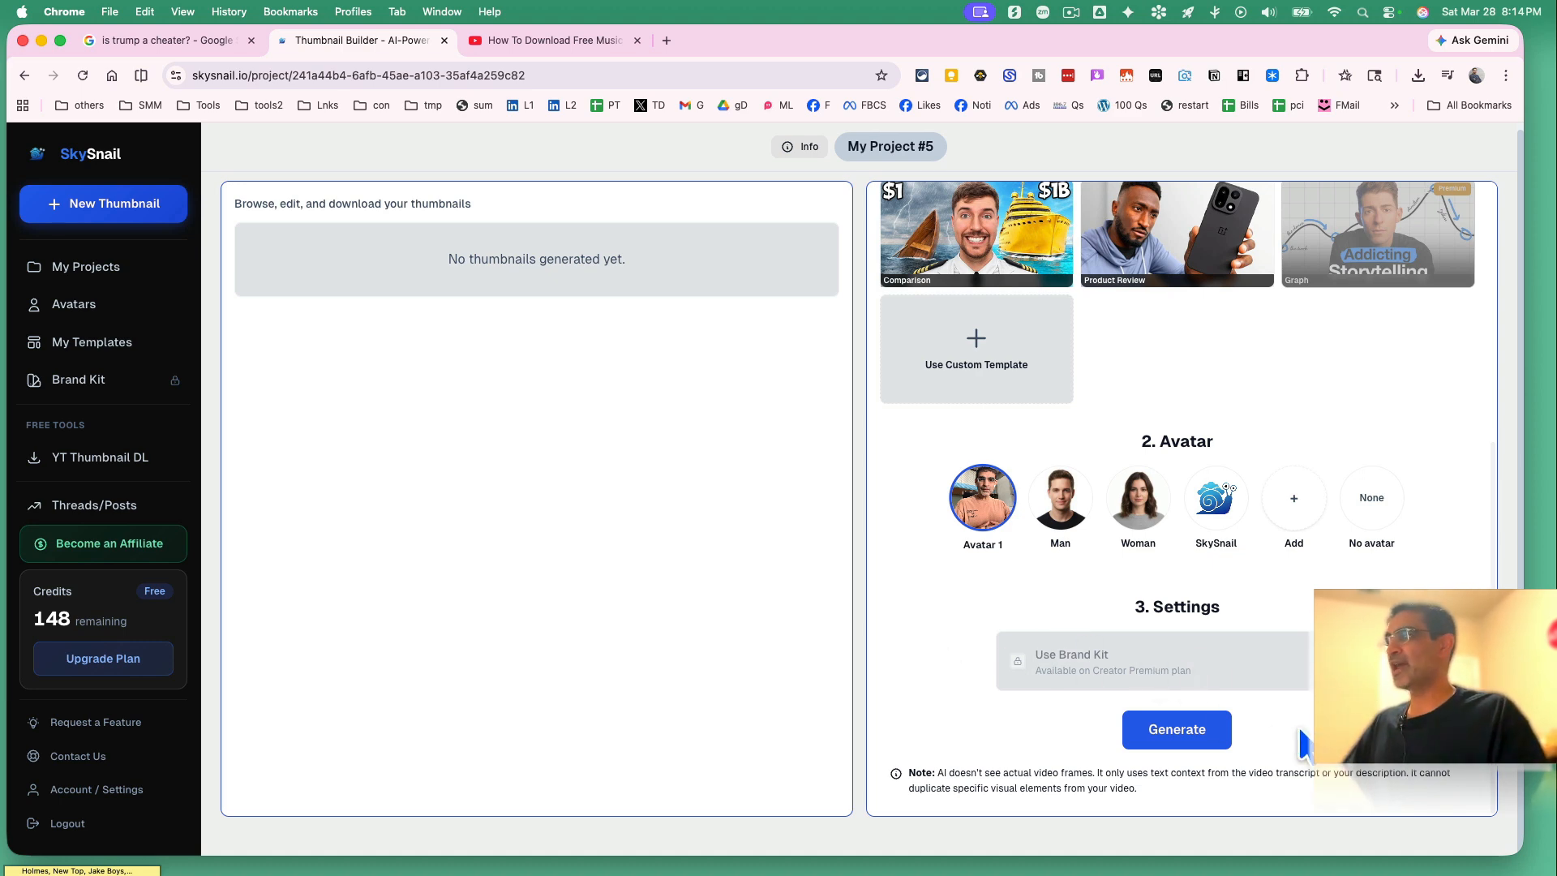
pyautogui.click(1177, 734)
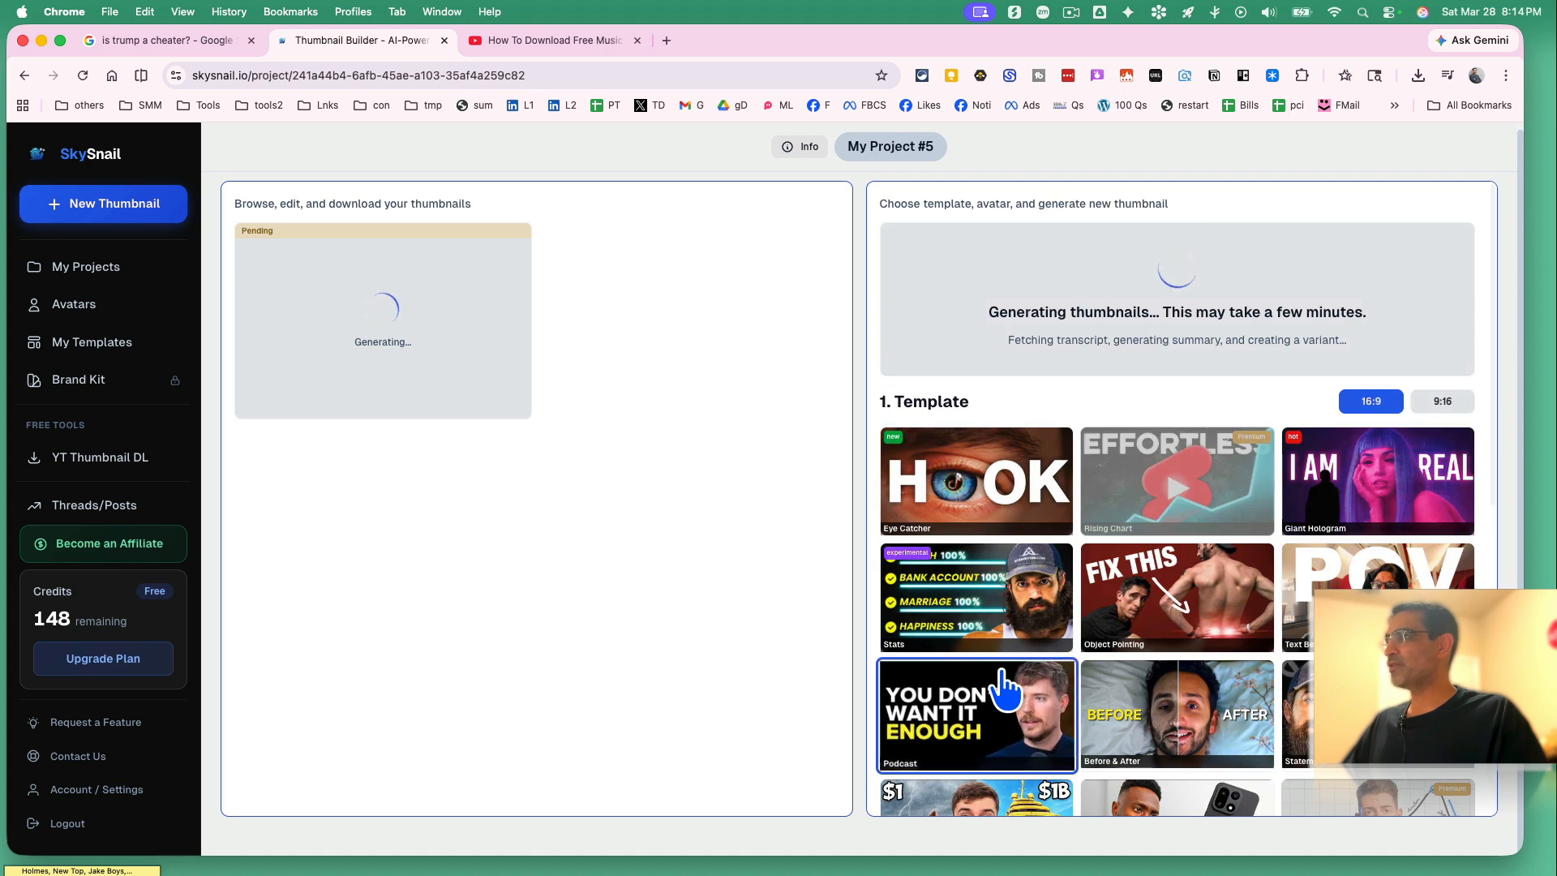
# - Examine the 16:9 template gallery, including the Podcast, Before & After, Text Behind Object and Statement designs
pyautogui.scroll(-3, 1006, 687)
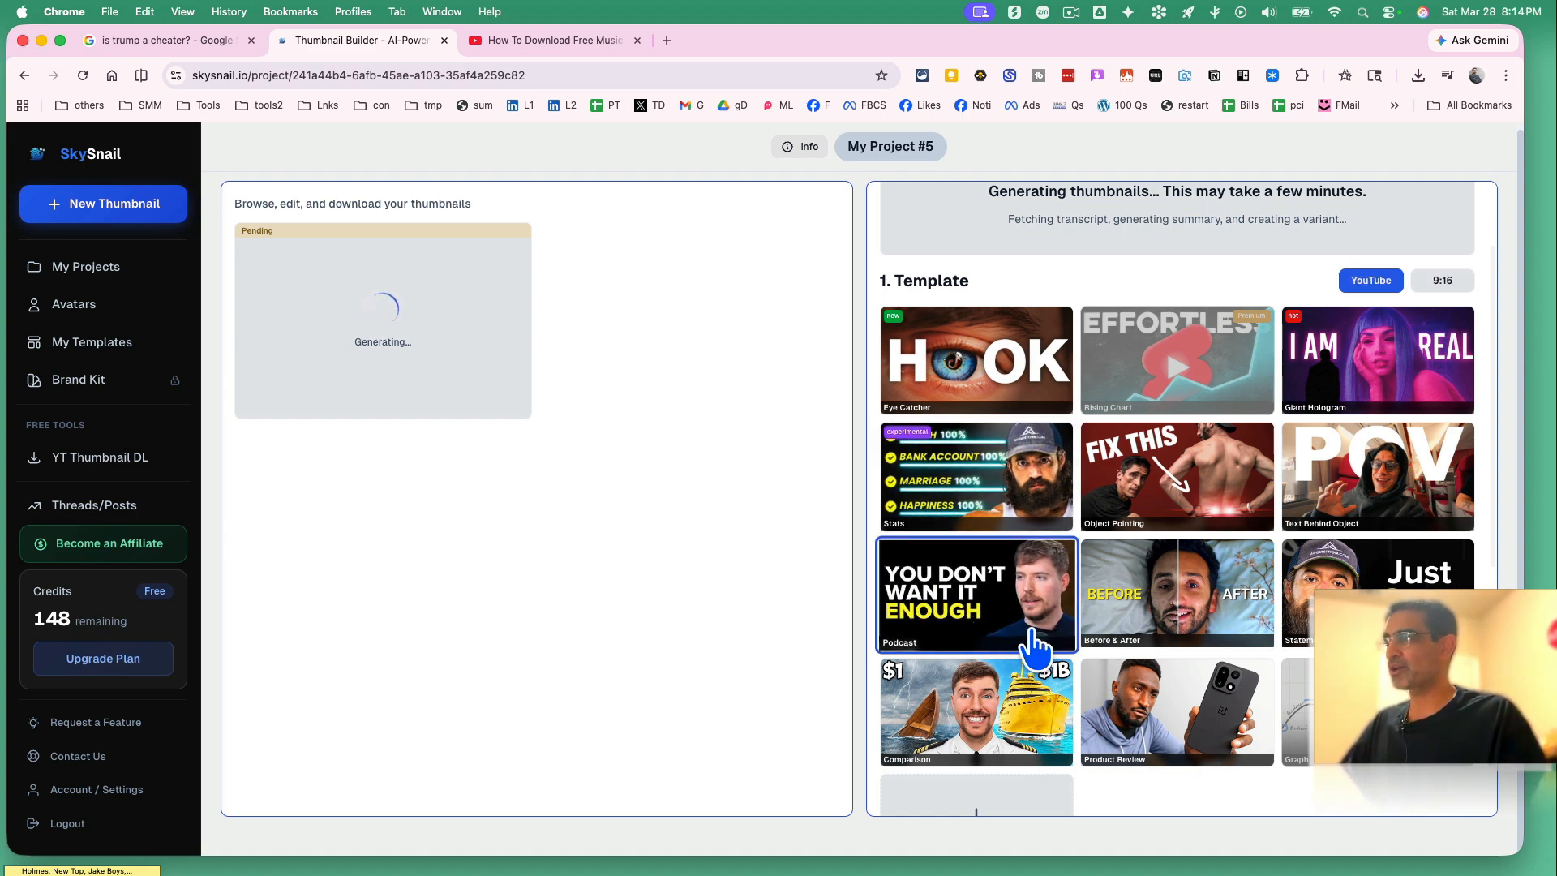
pyautogui.scroll(5, 1026, 661)
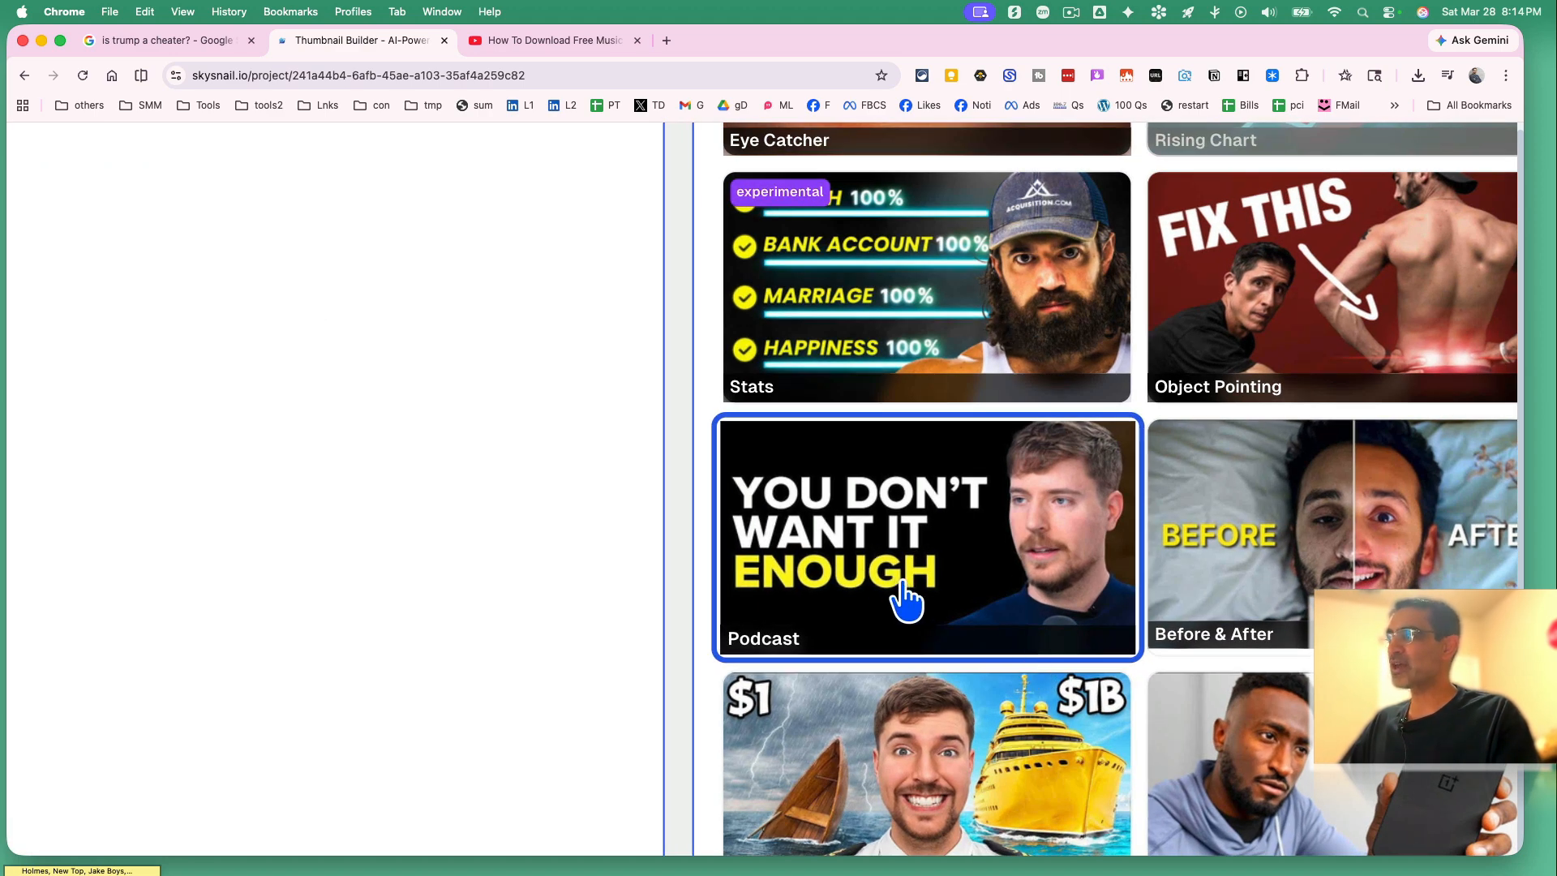
pyautogui.hscroll(5, 855, 585)
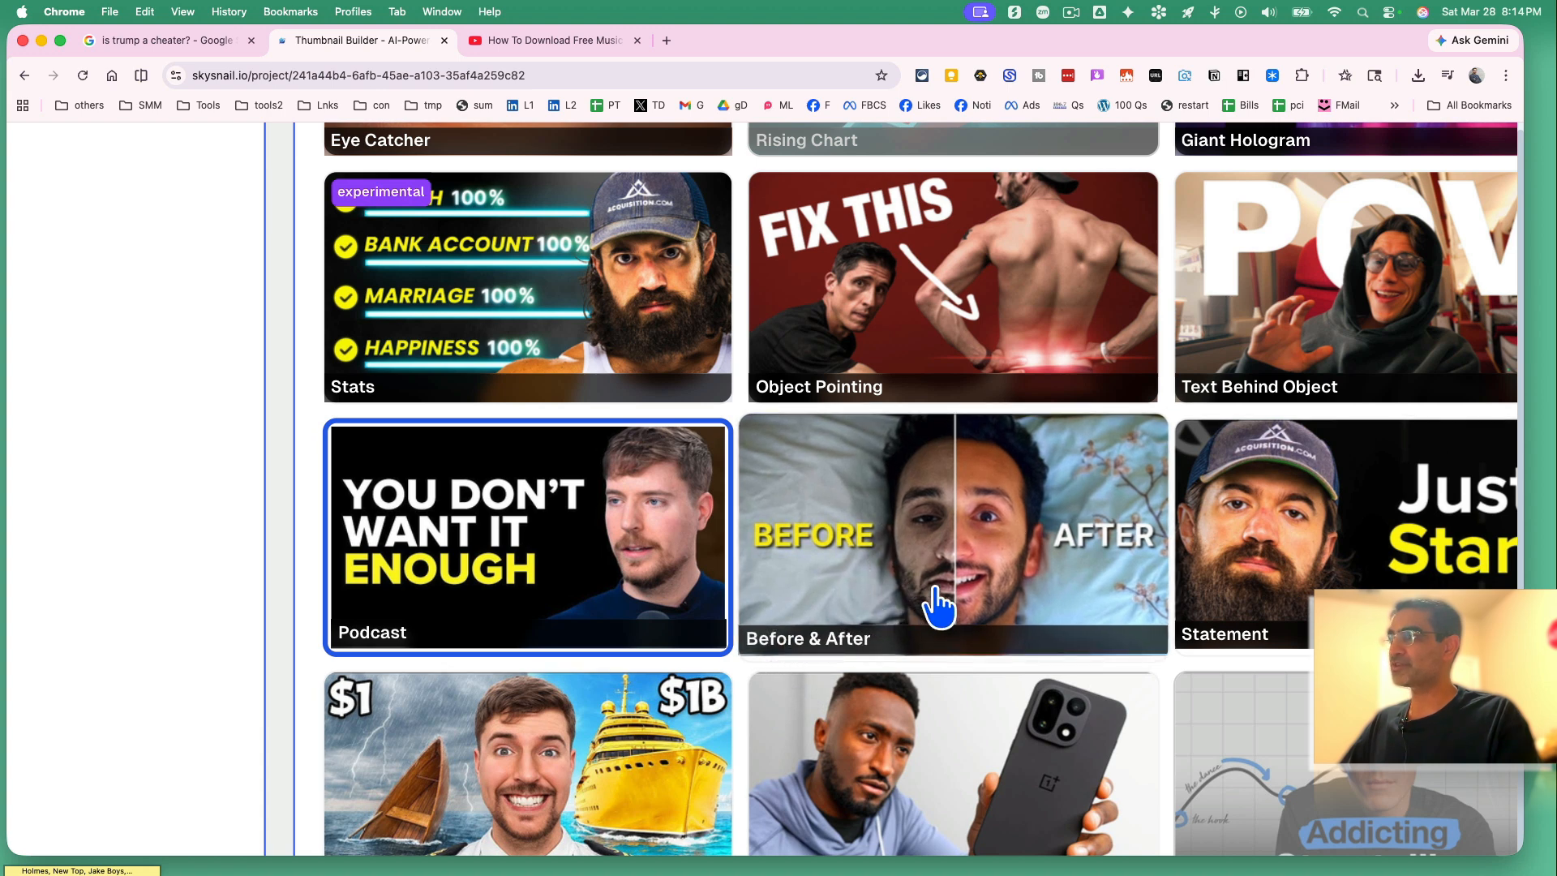
pyautogui.hscroll(2, 939, 604)
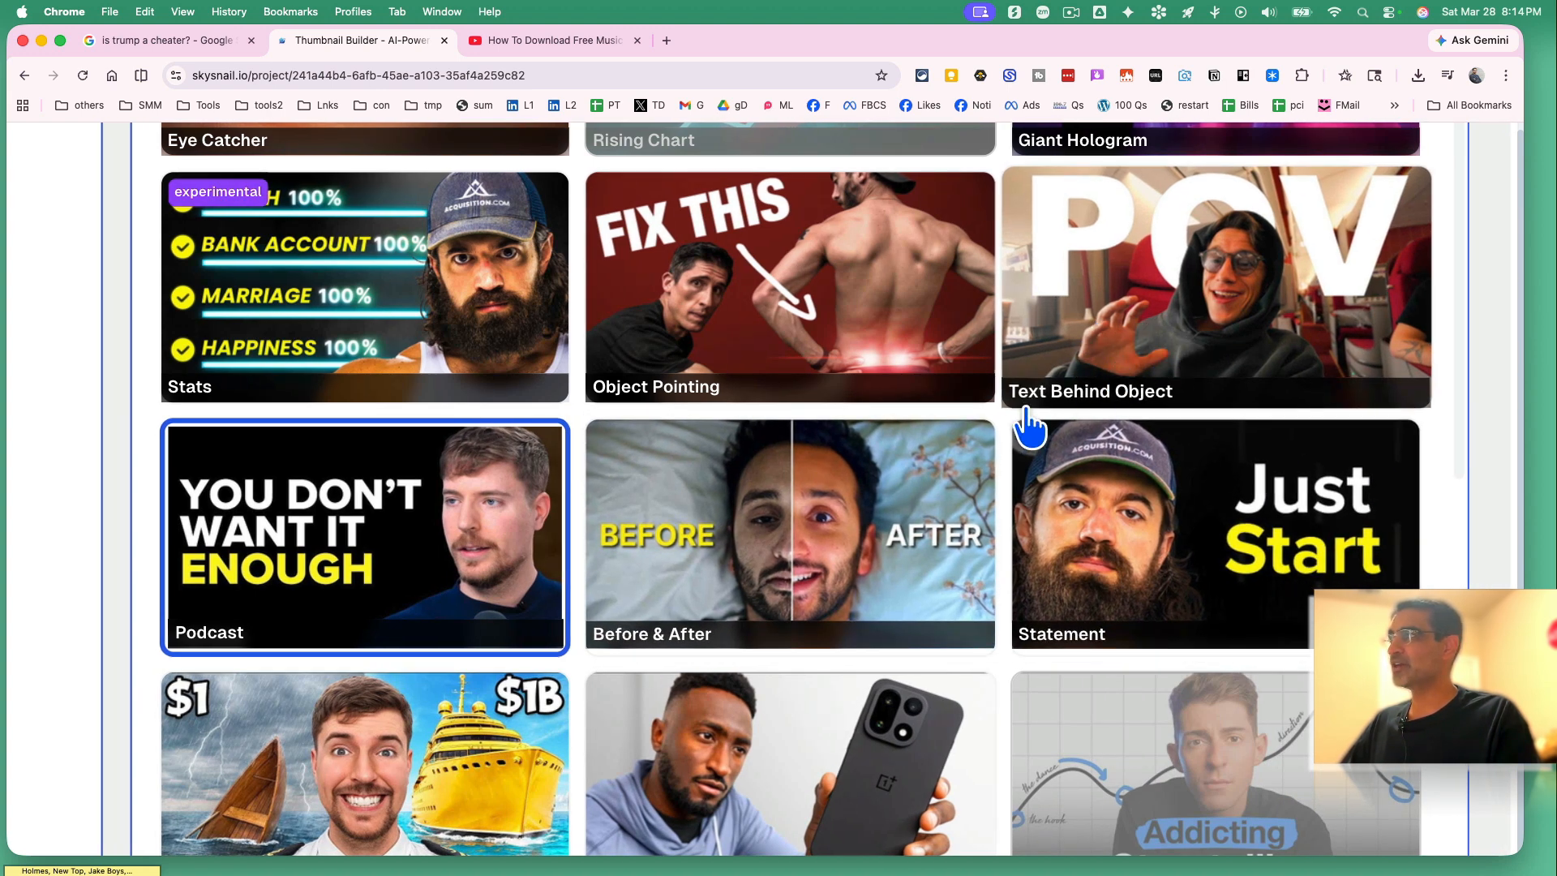
pyautogui.scroll(-5, 1003, 519)
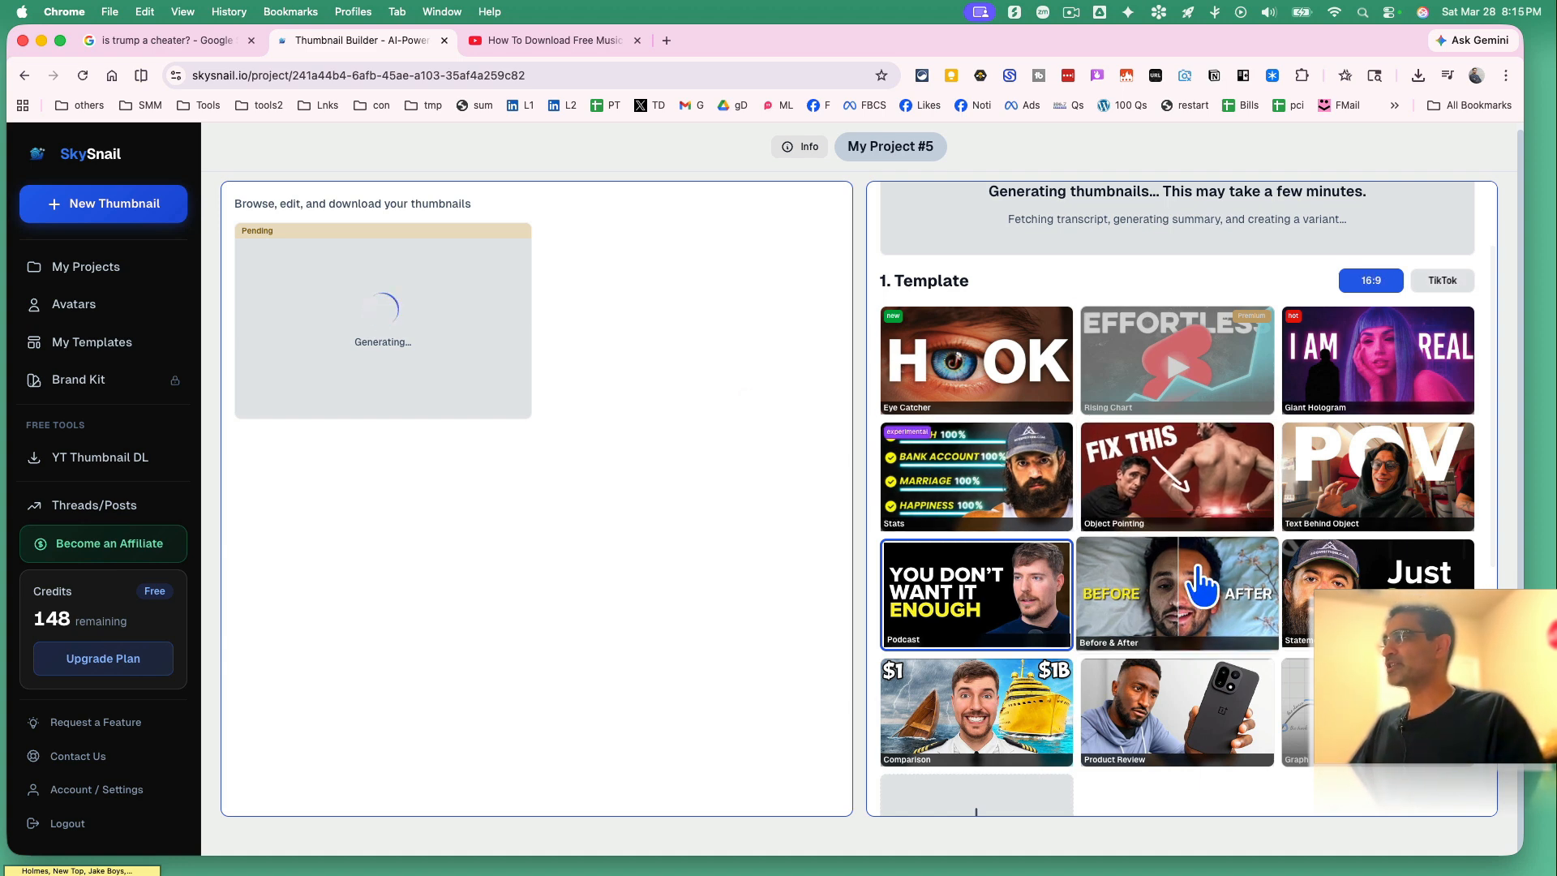
pyautogui.click(1071, 13)
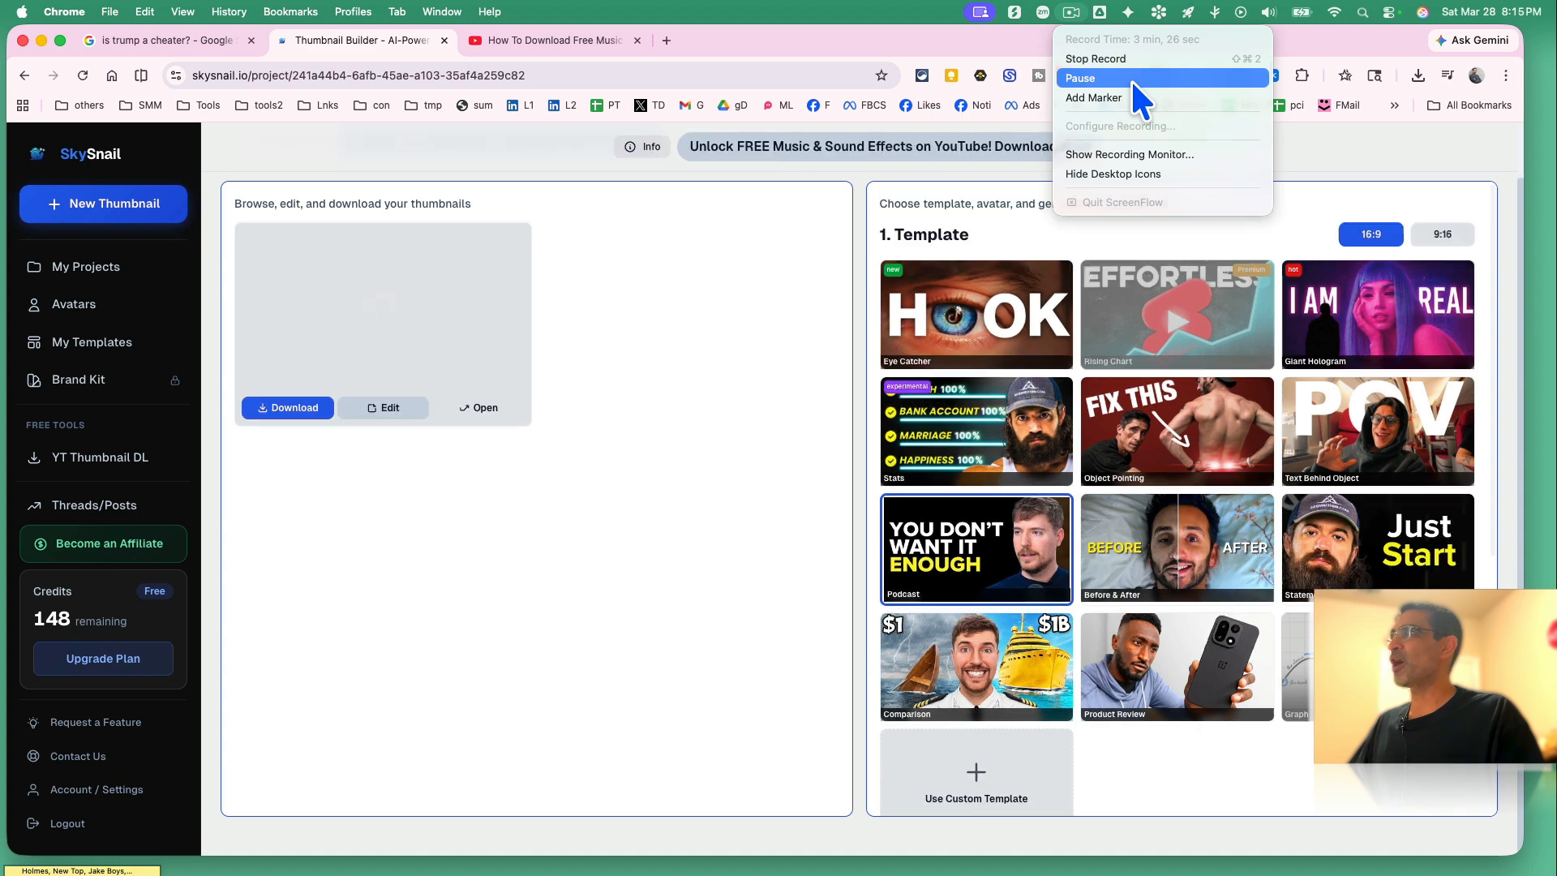
pyautogui.click(732, 340)
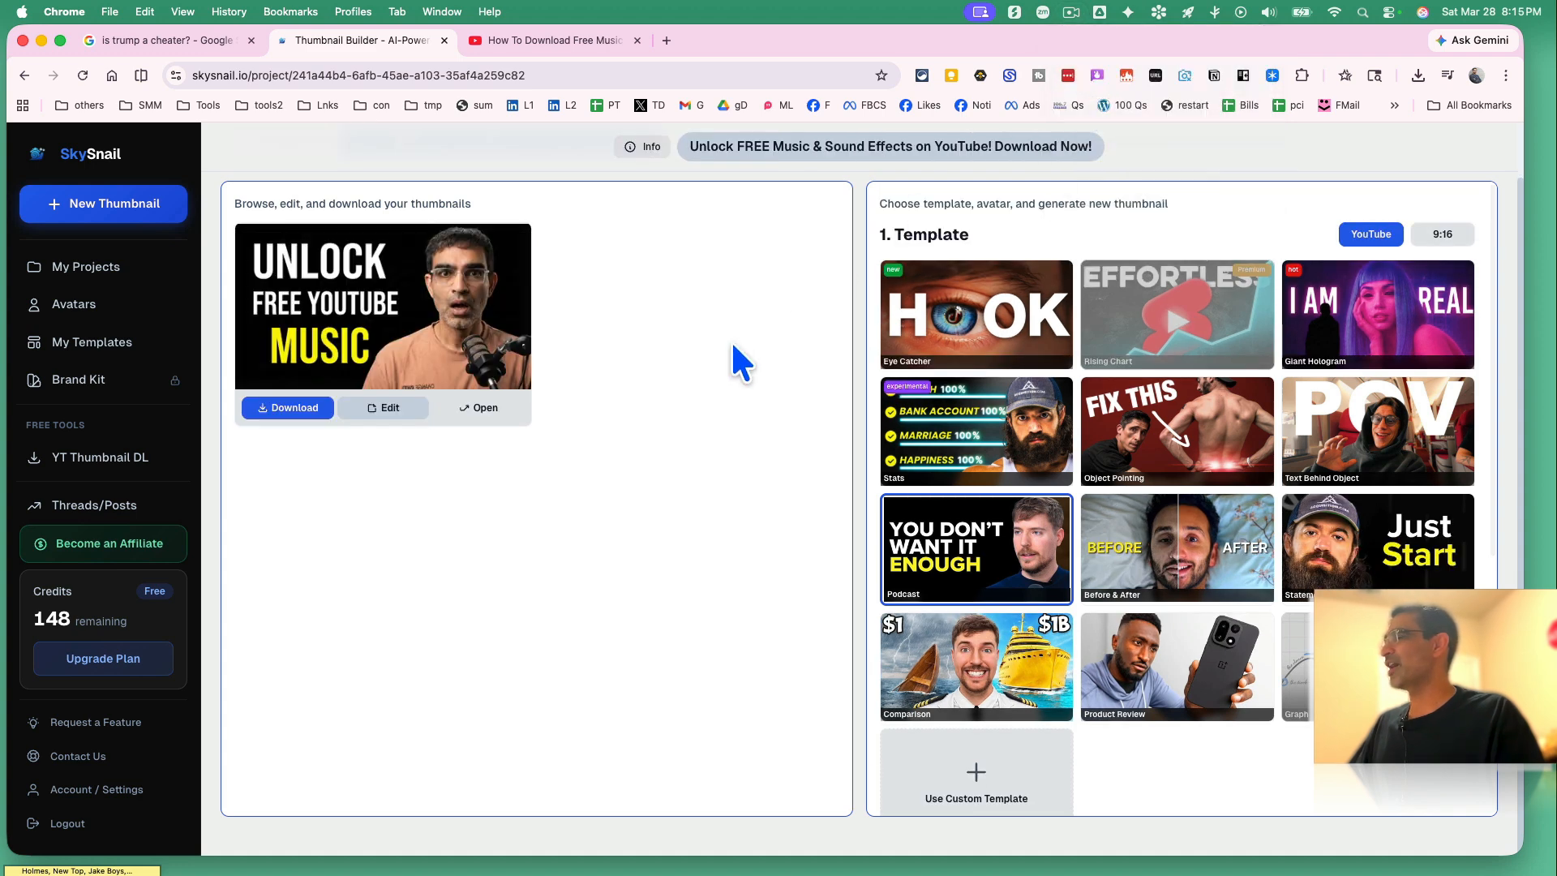
# - Enlarge the generated thumbnail and compare it with the title and content of the source YouTube video
pyautogui.click(452, 285)
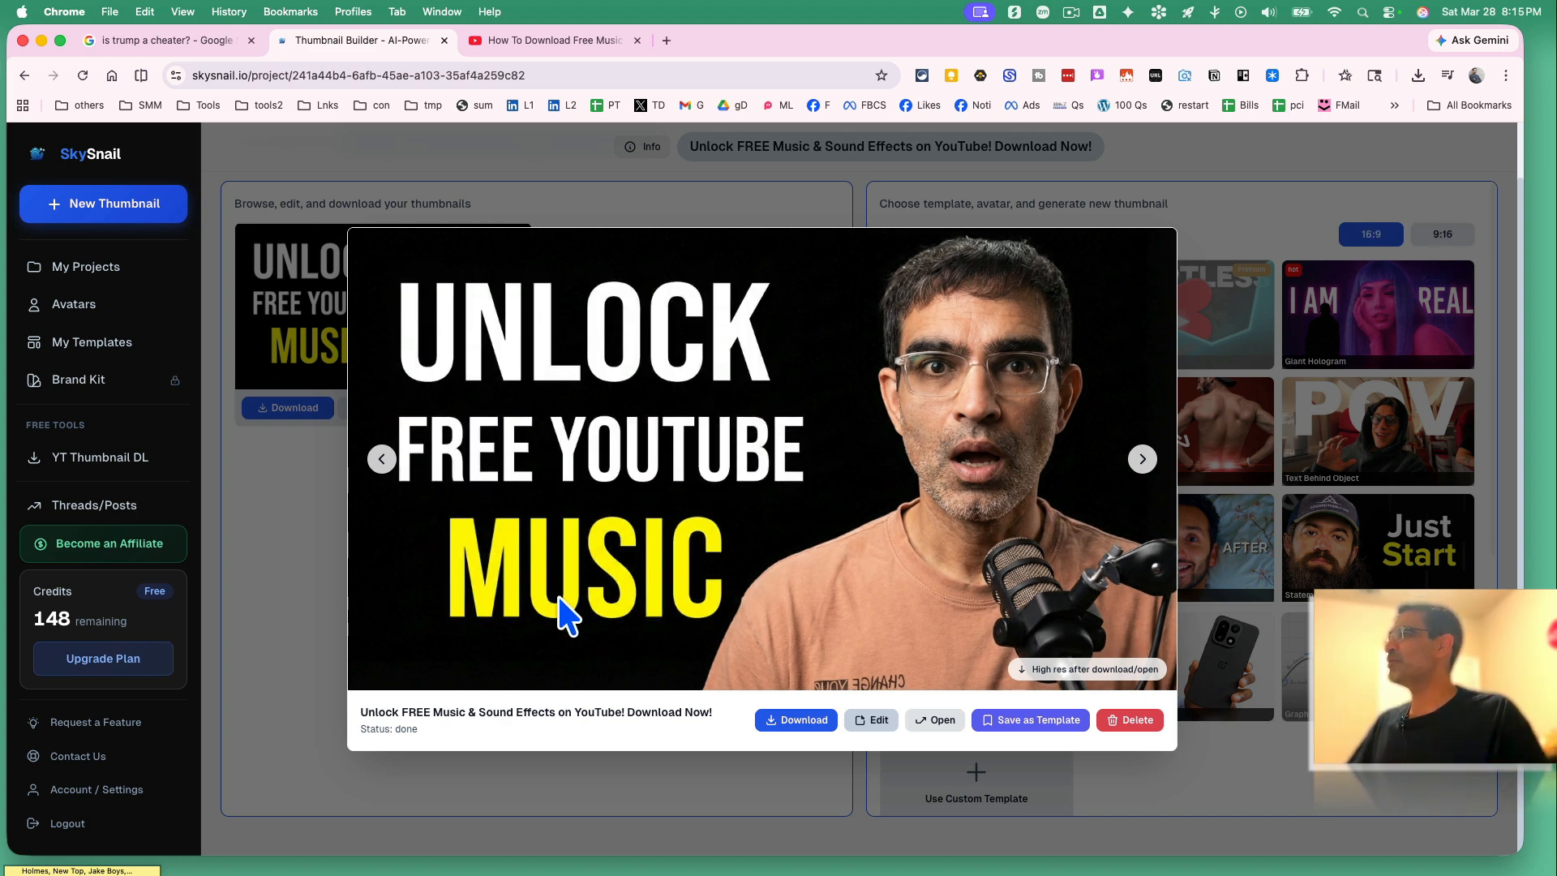
pyautogui.click(511, 42)
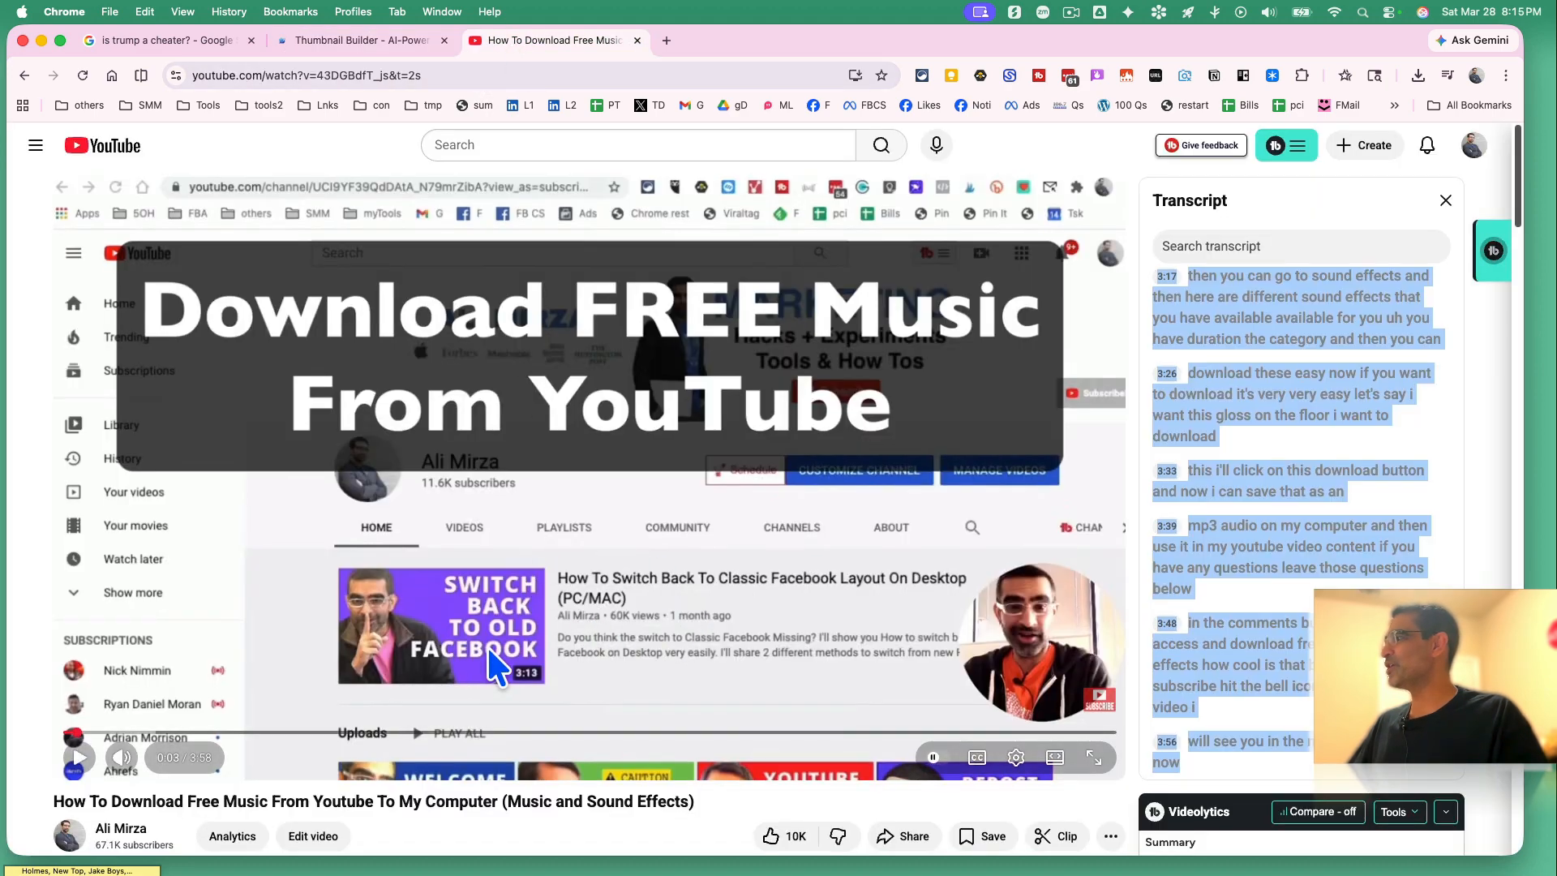
pyautogui.scroll(-1, 487, 645)
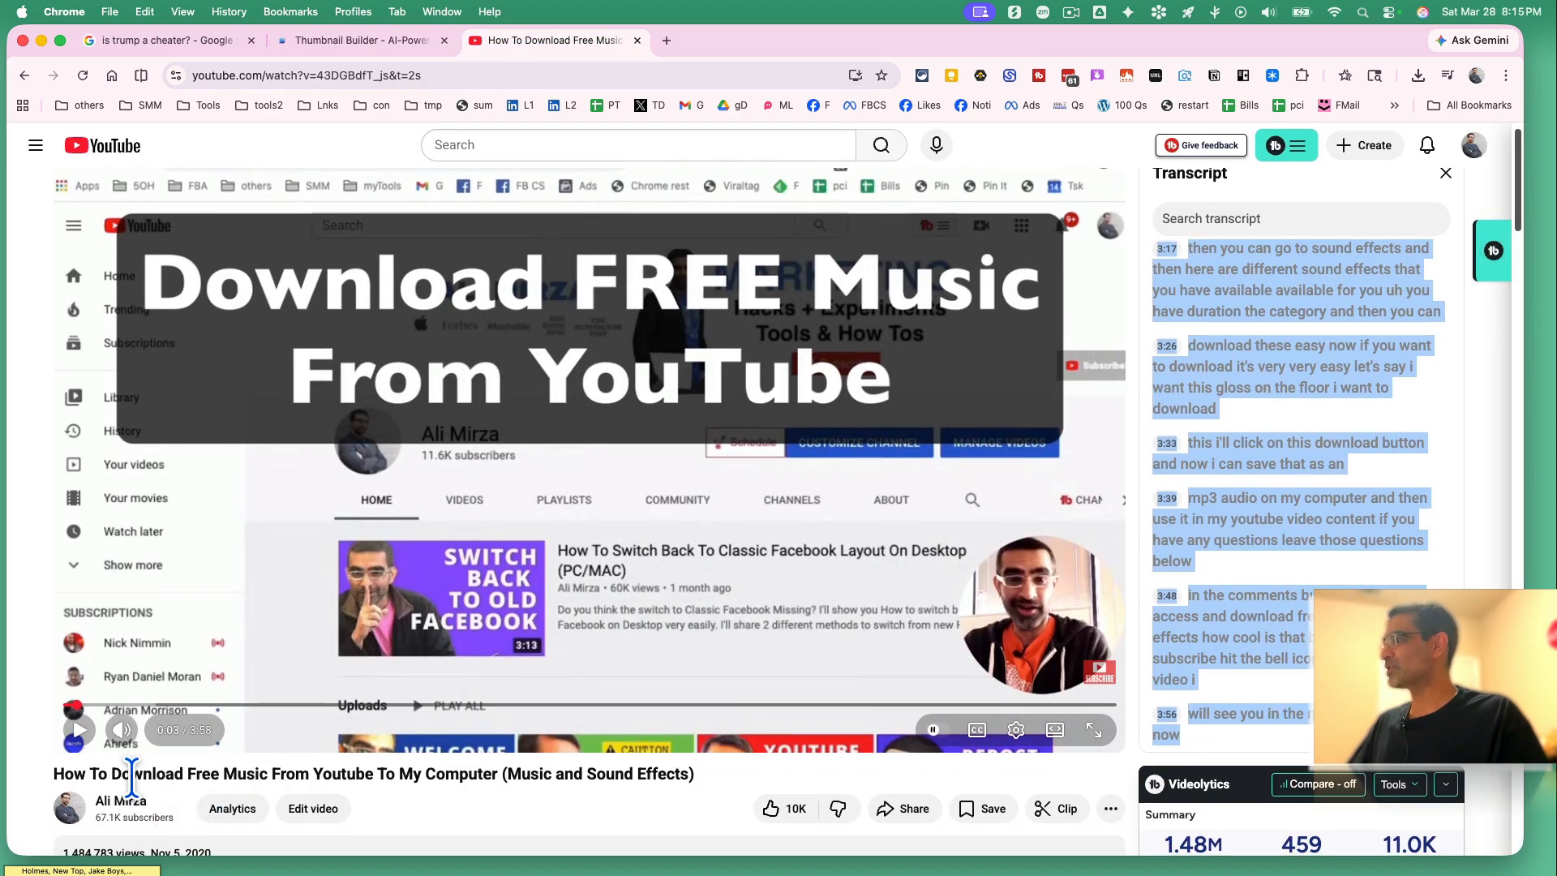
pyautogui.click(330, 44)
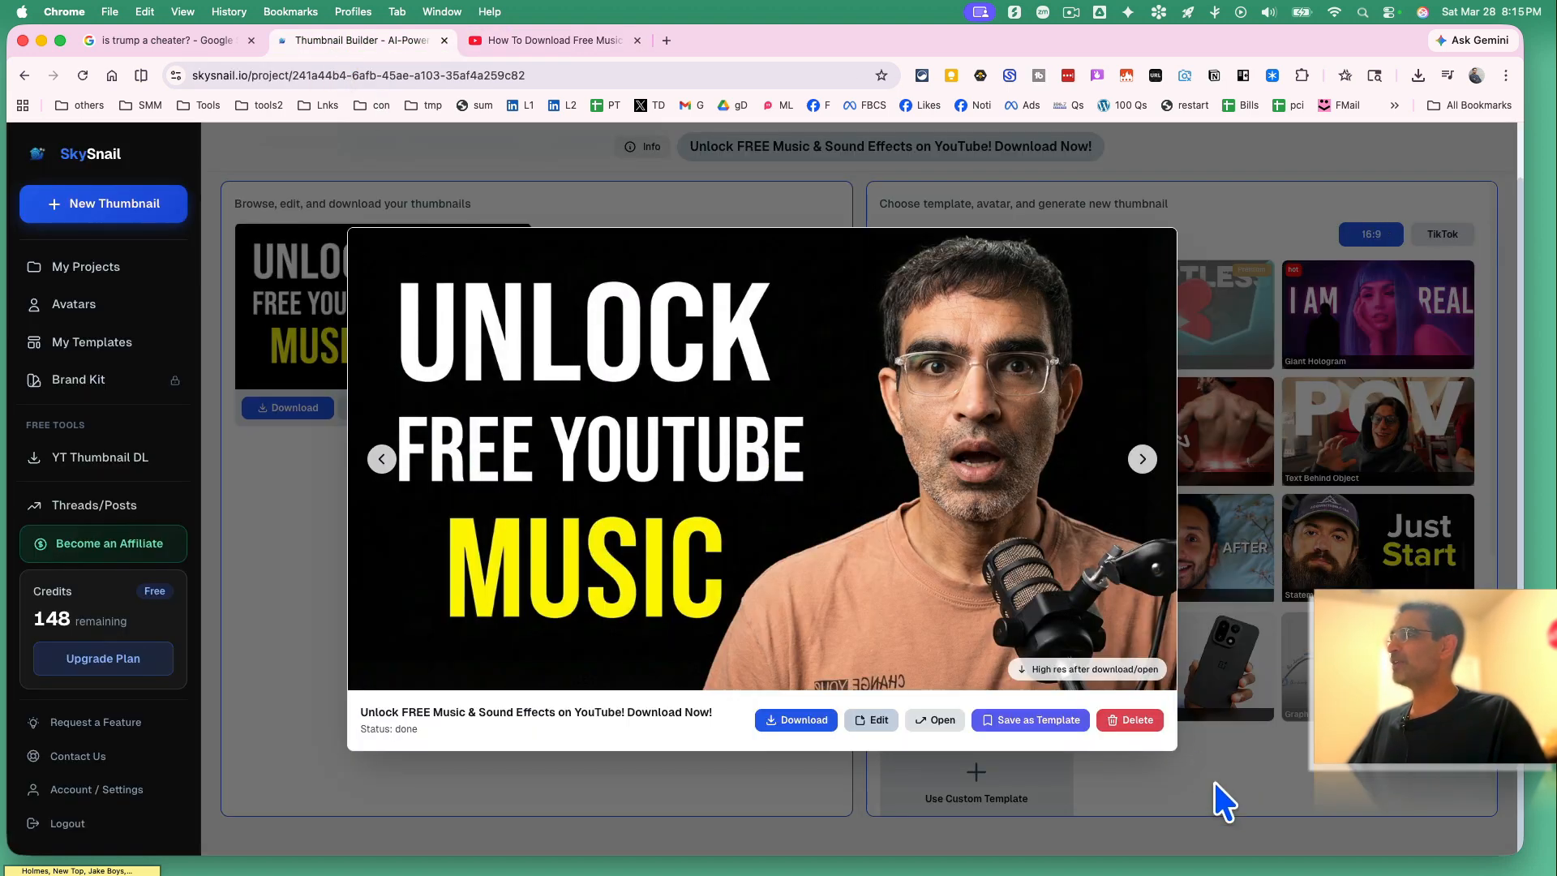
pyautogui.click(871, 720)
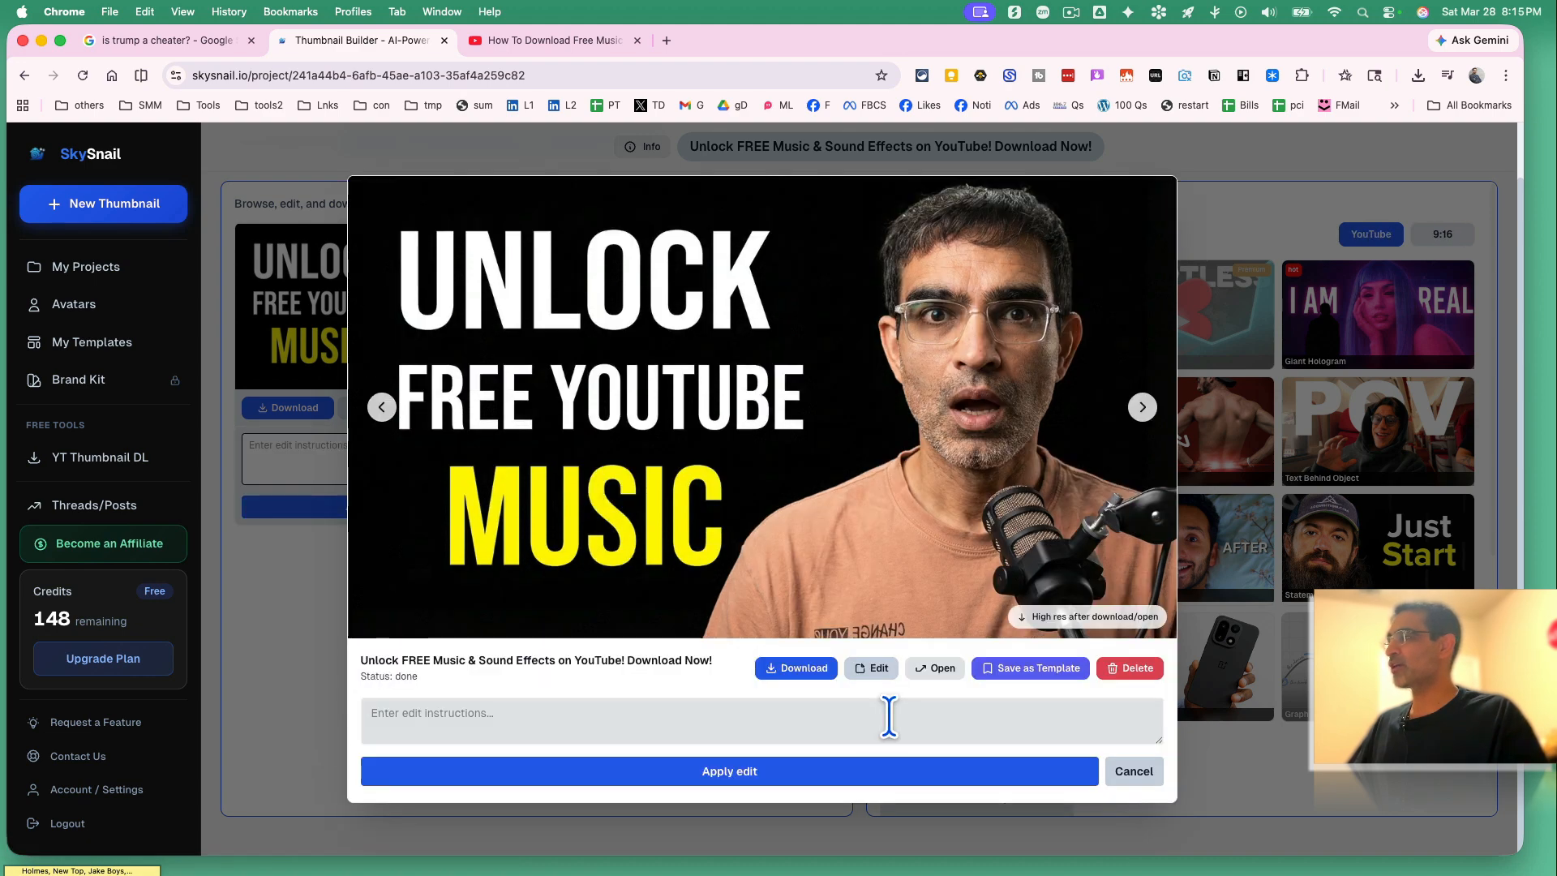
pyautogui.click(562, 711)
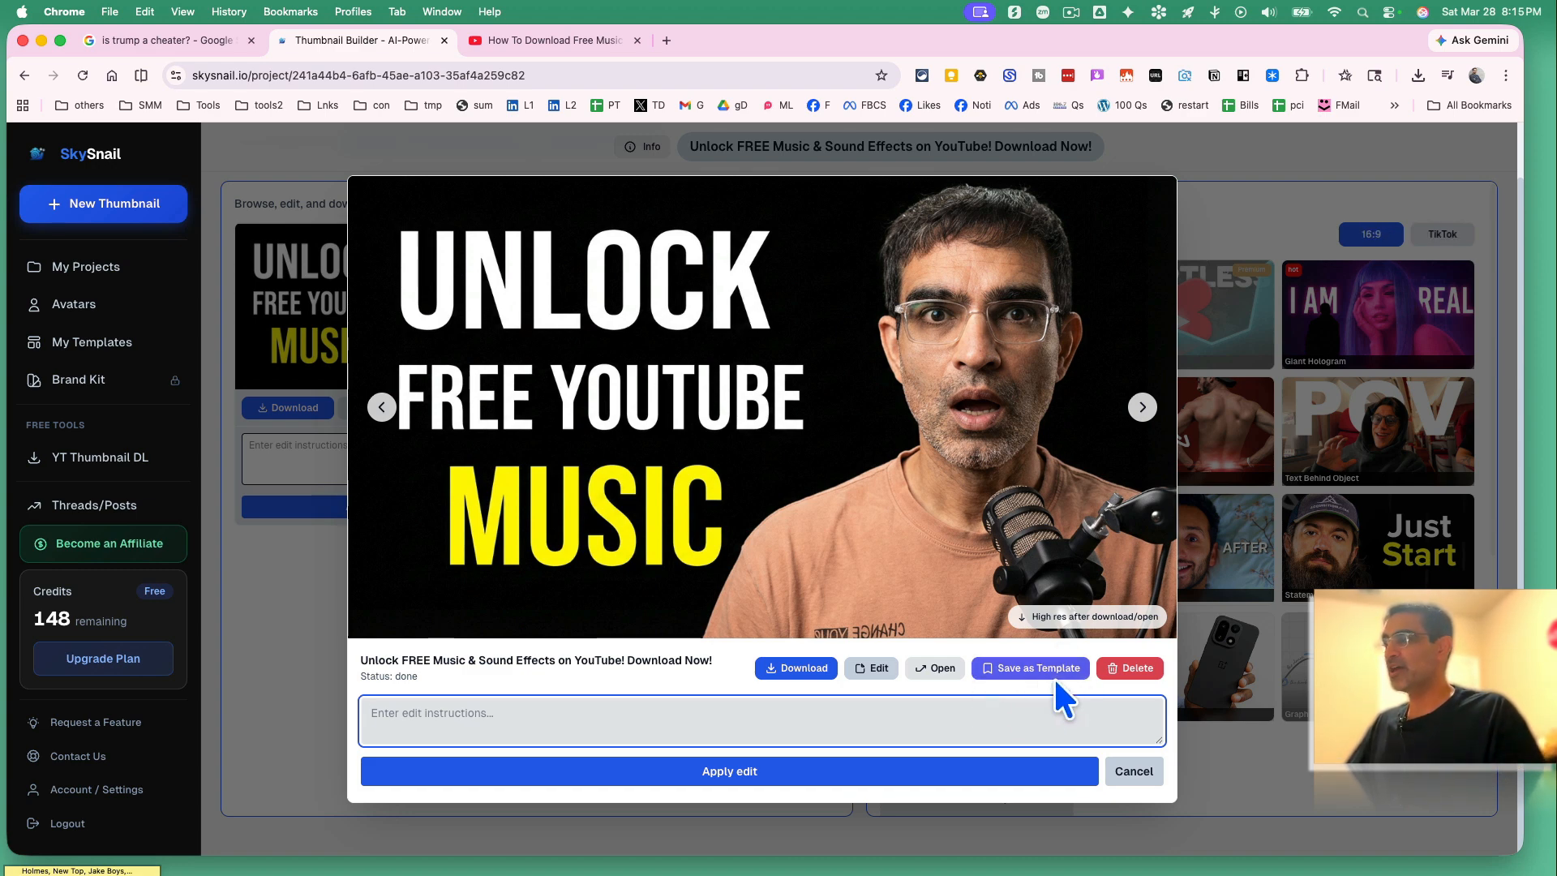
pyautogui.click(1147, 777)
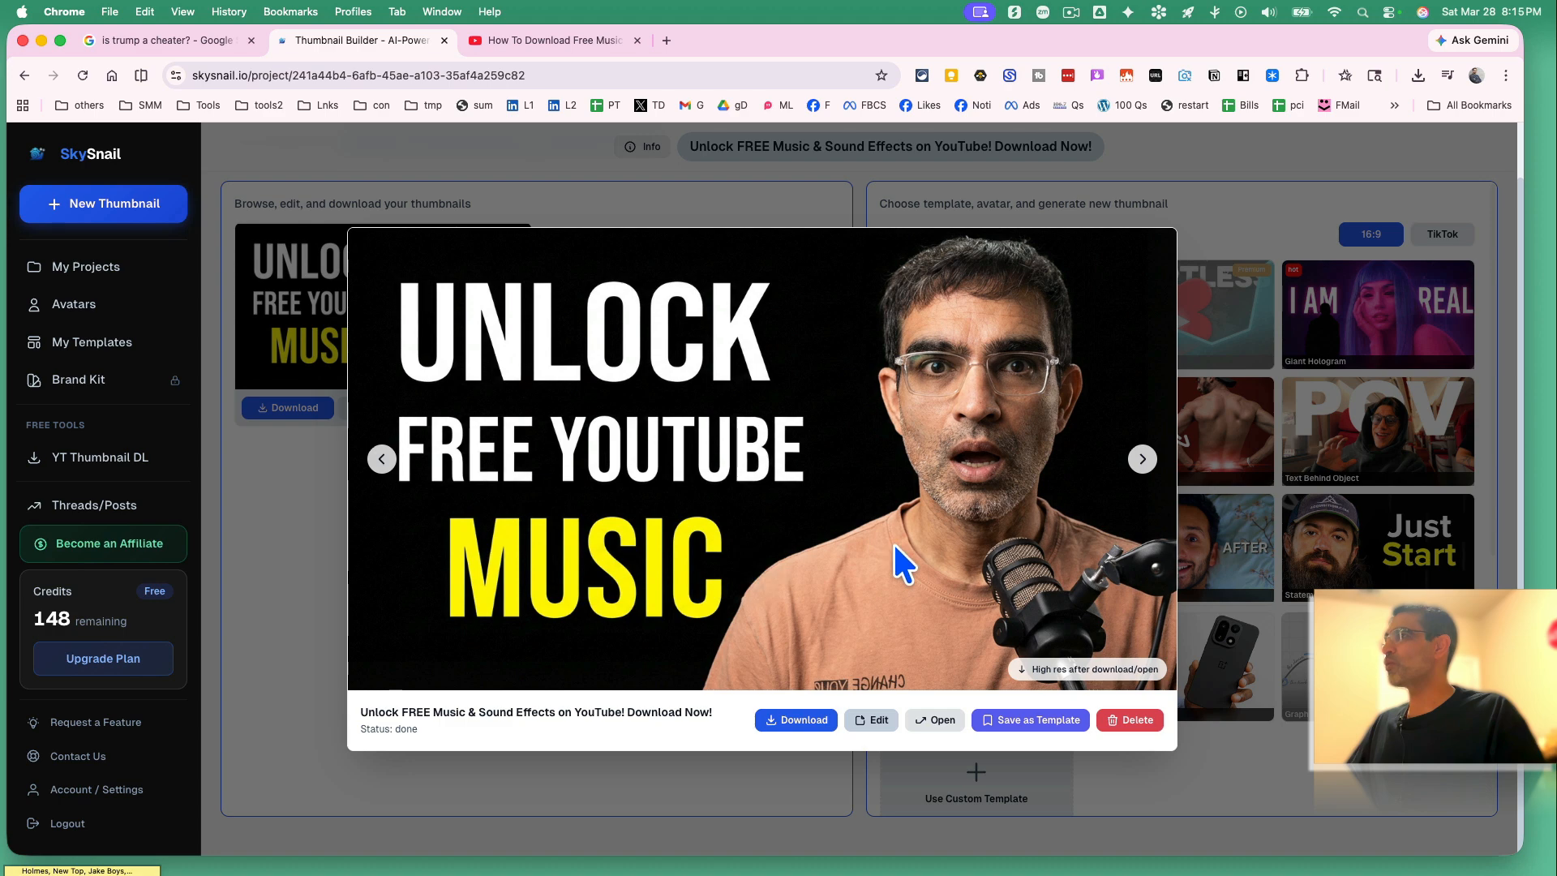
# - Open the project "How I Made Real Money with Viral Facebook Infographics – You Can Too!" and examine its thumbnail enlarged
pyautogui.click(274, 535)
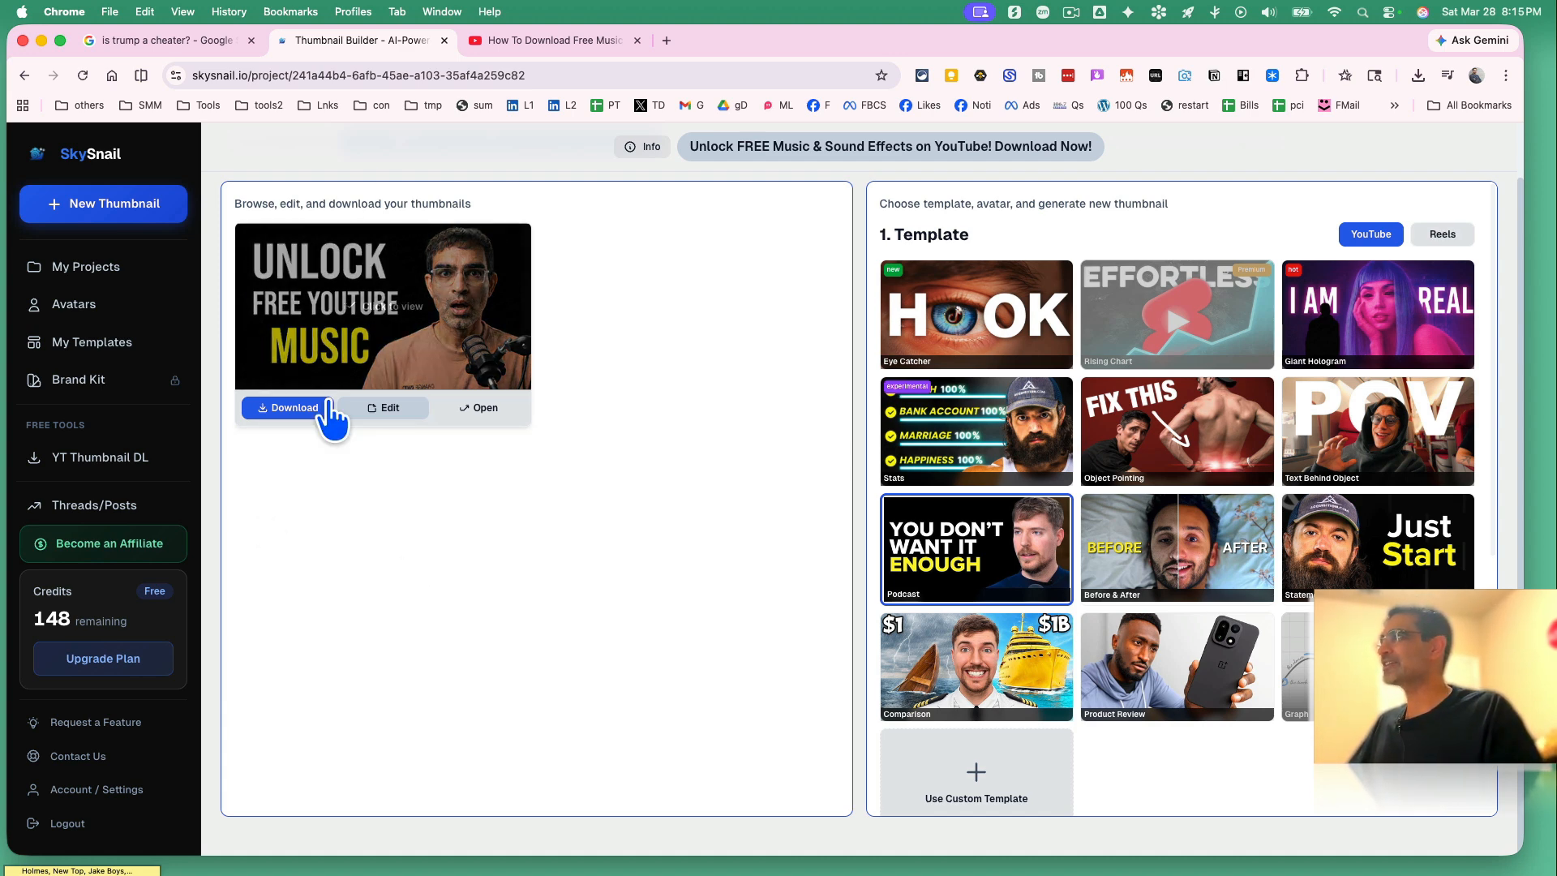
pyautogui.click(121, 271)
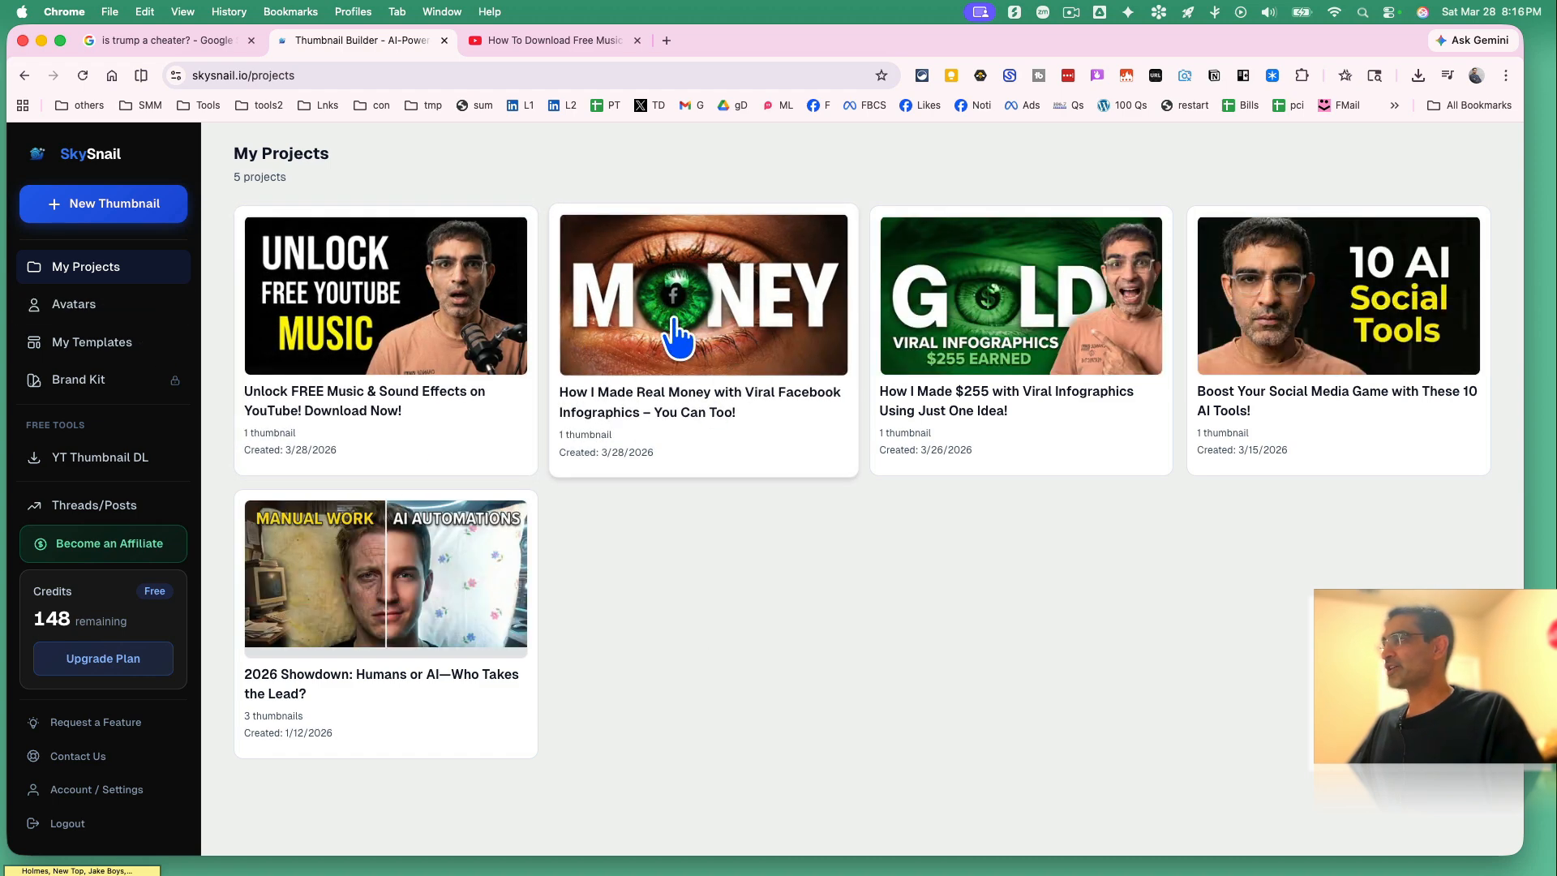
pyautogui.click(649, 417)
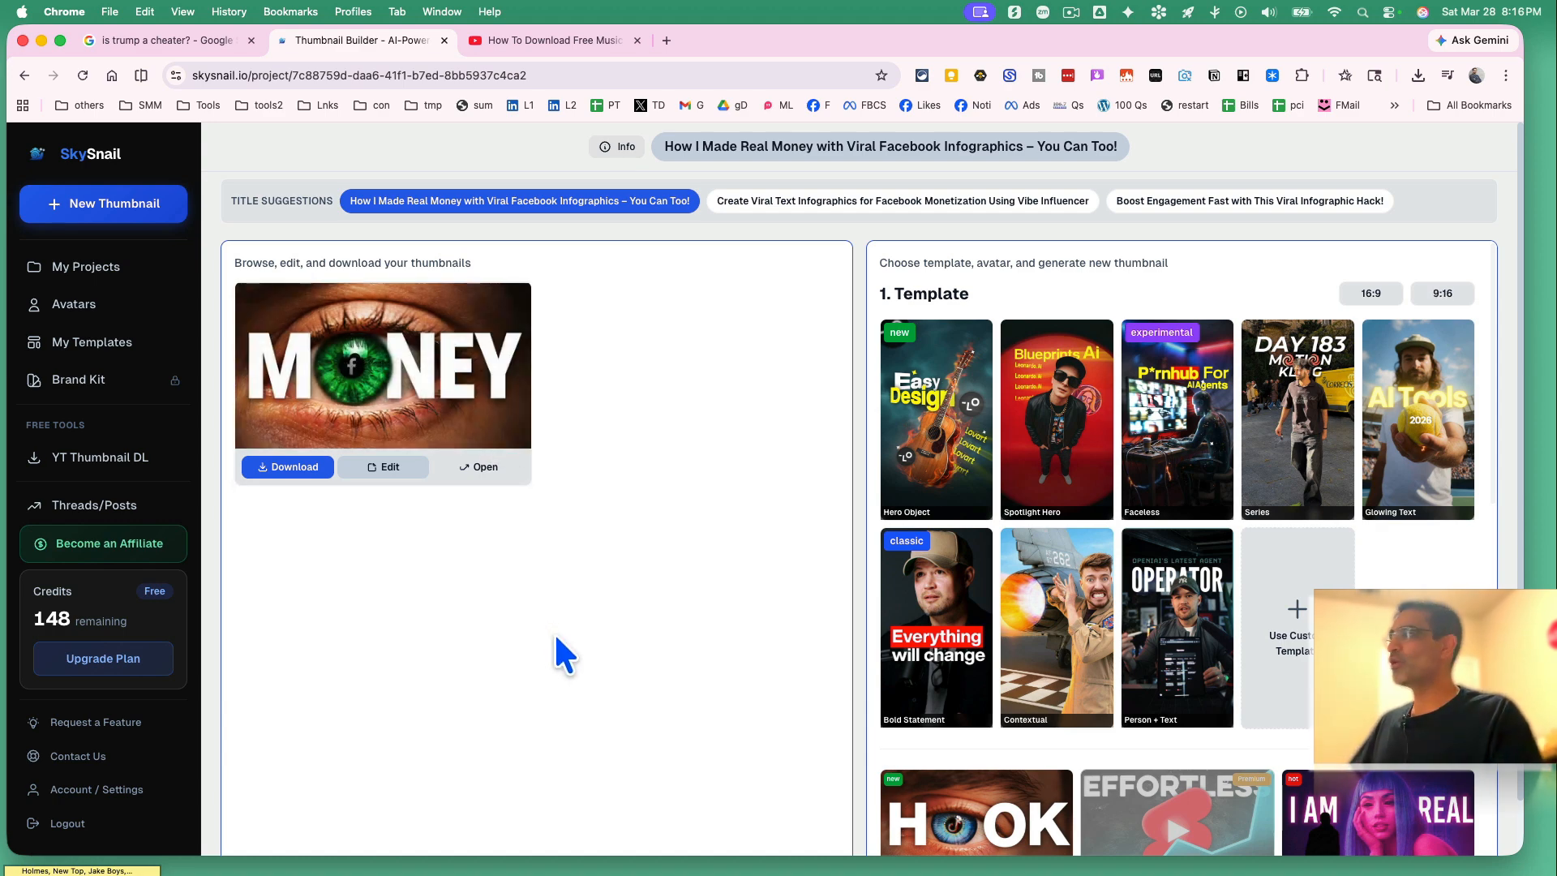
pyautogui.click(370, 373)
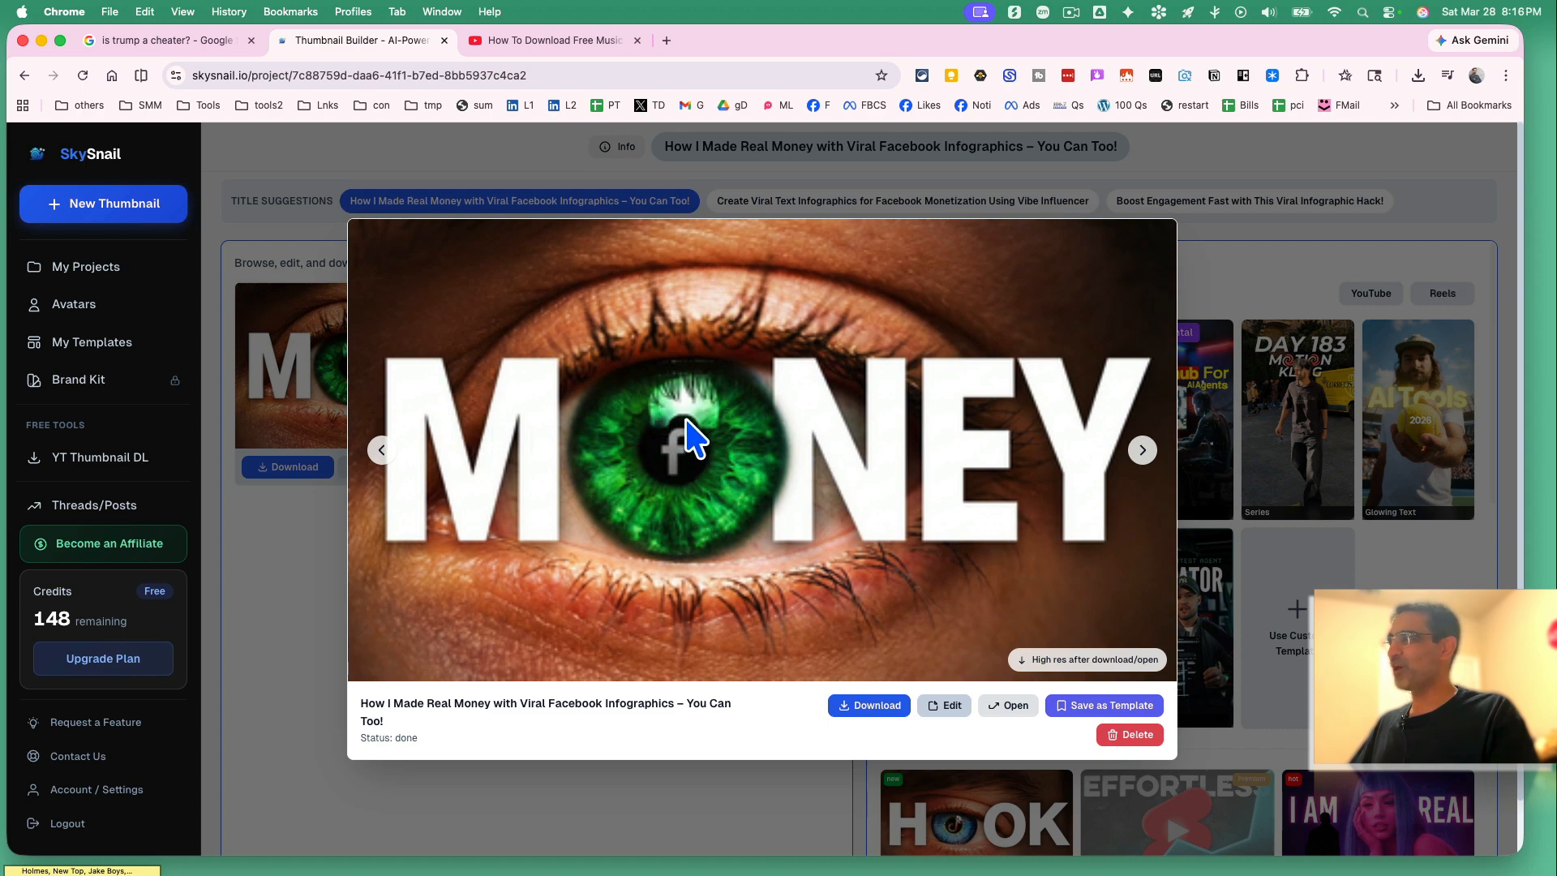
pyautogui.click(661, 833)
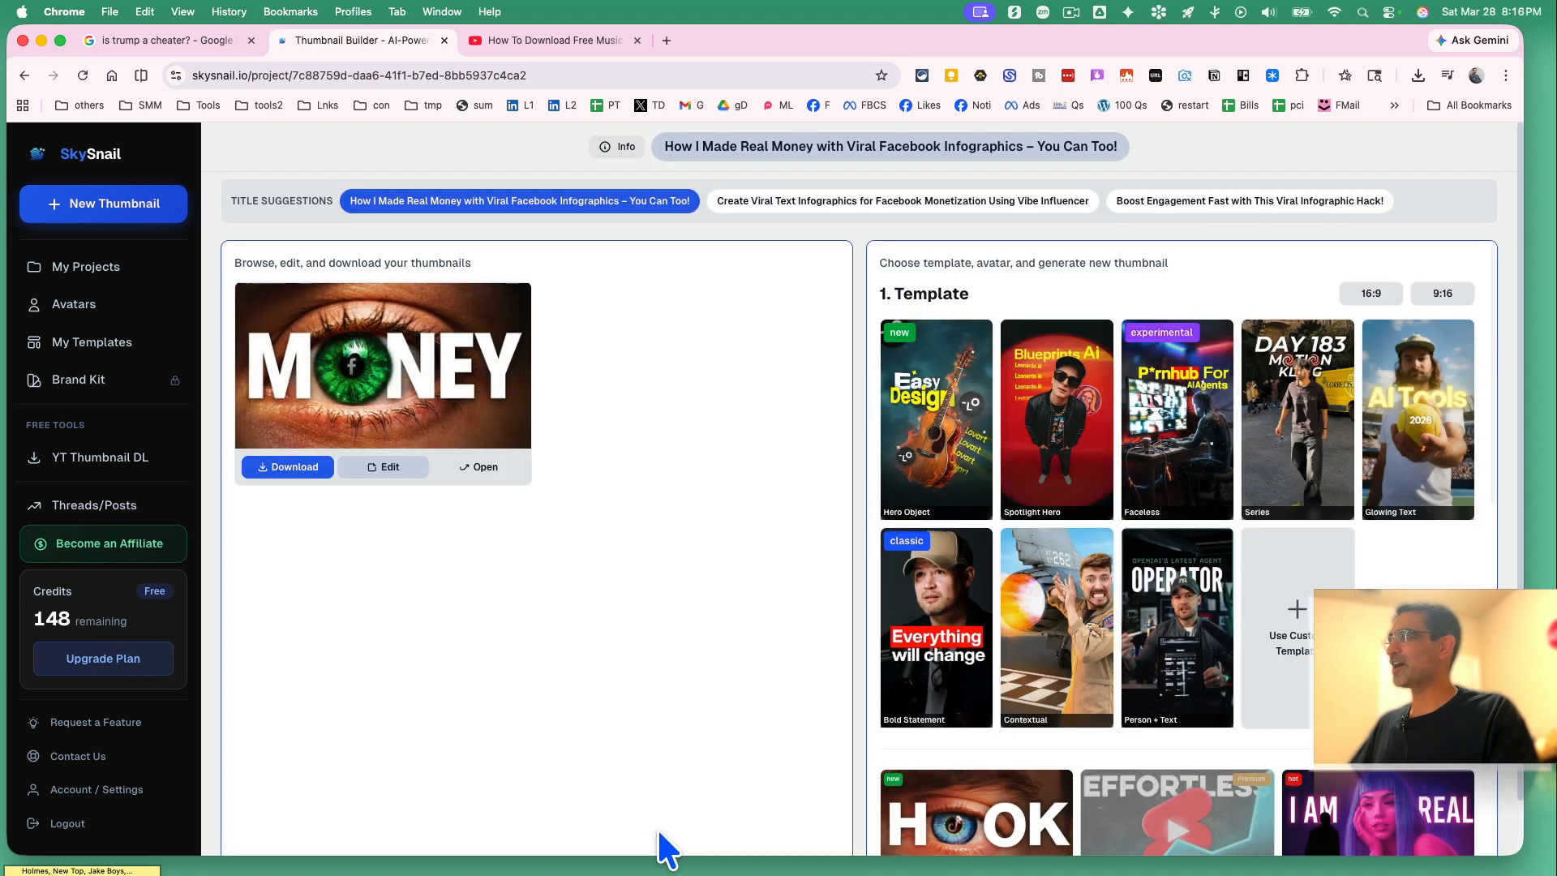
# - Go to the SkySnail homepage and look over its showcase of sample thumbnails
pyautogui.click(81, 154)
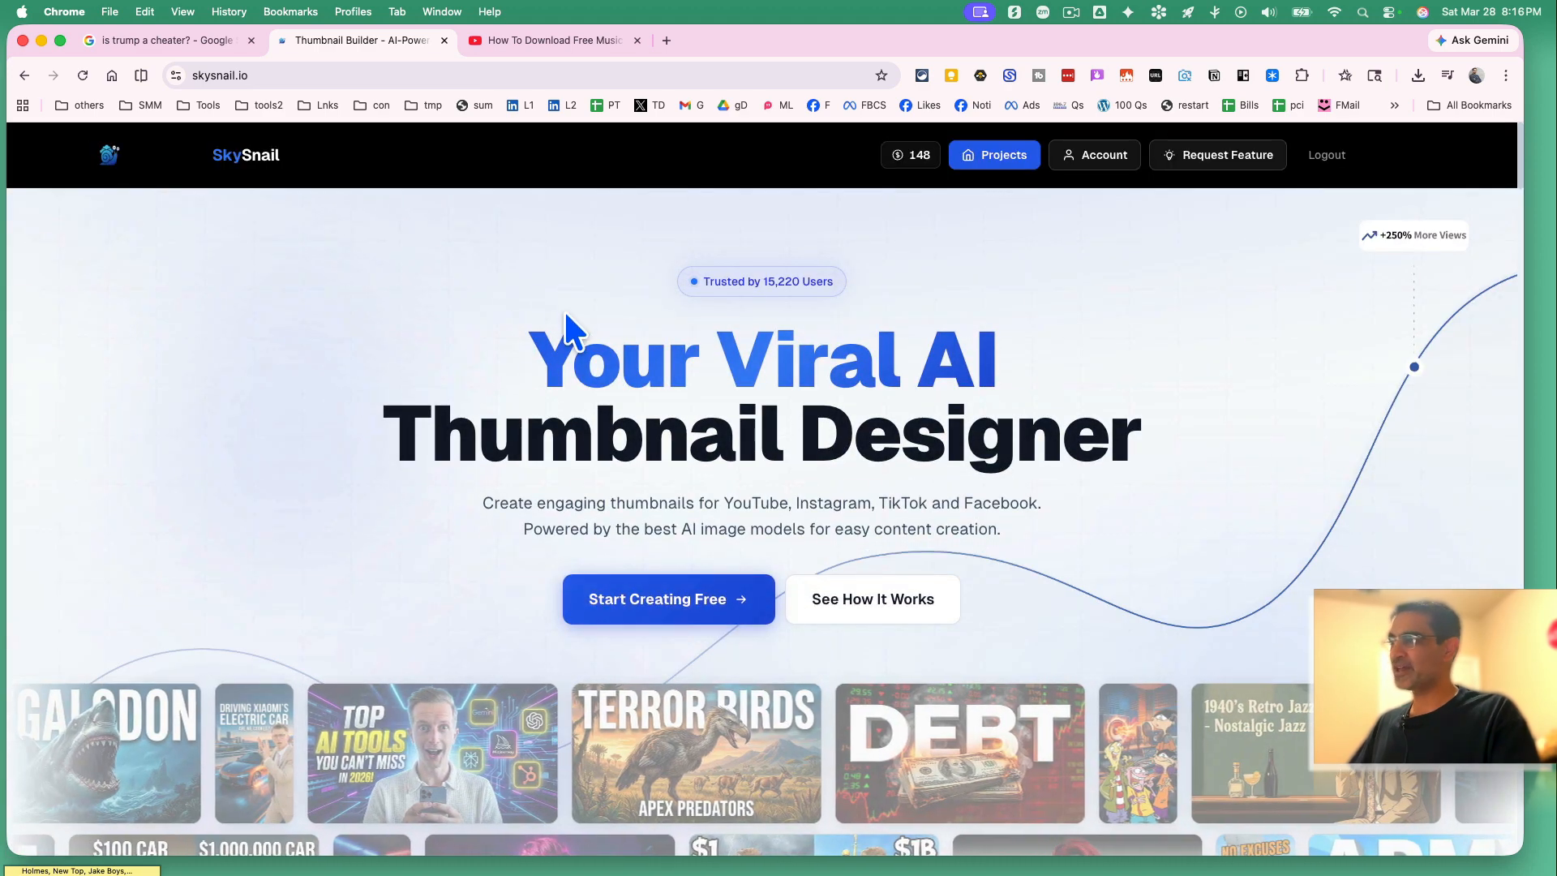
pyautogui.scroll(-5, 565, 324)
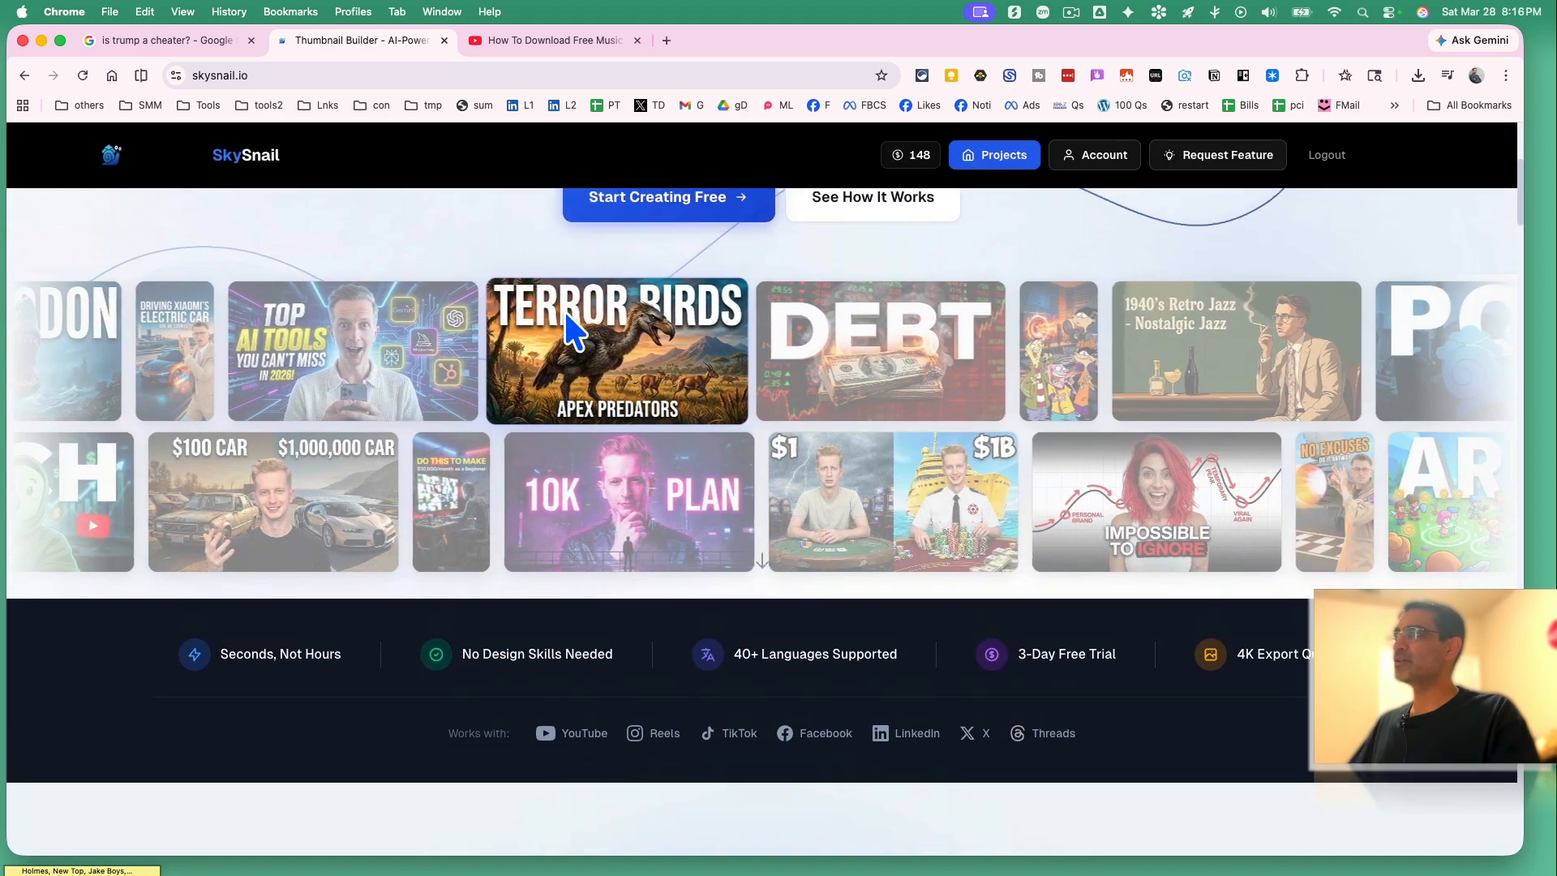